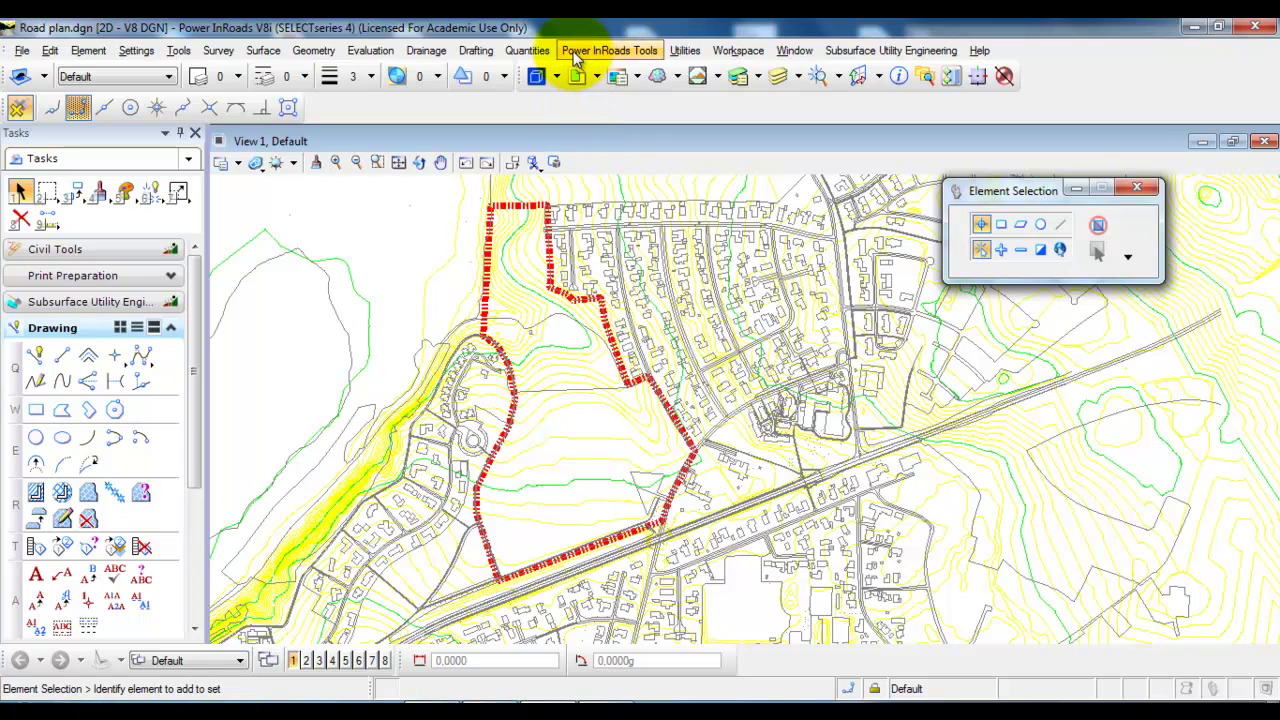
Show the InRoads explorer window from the Power InRoads Tools menu
click(636, 50)
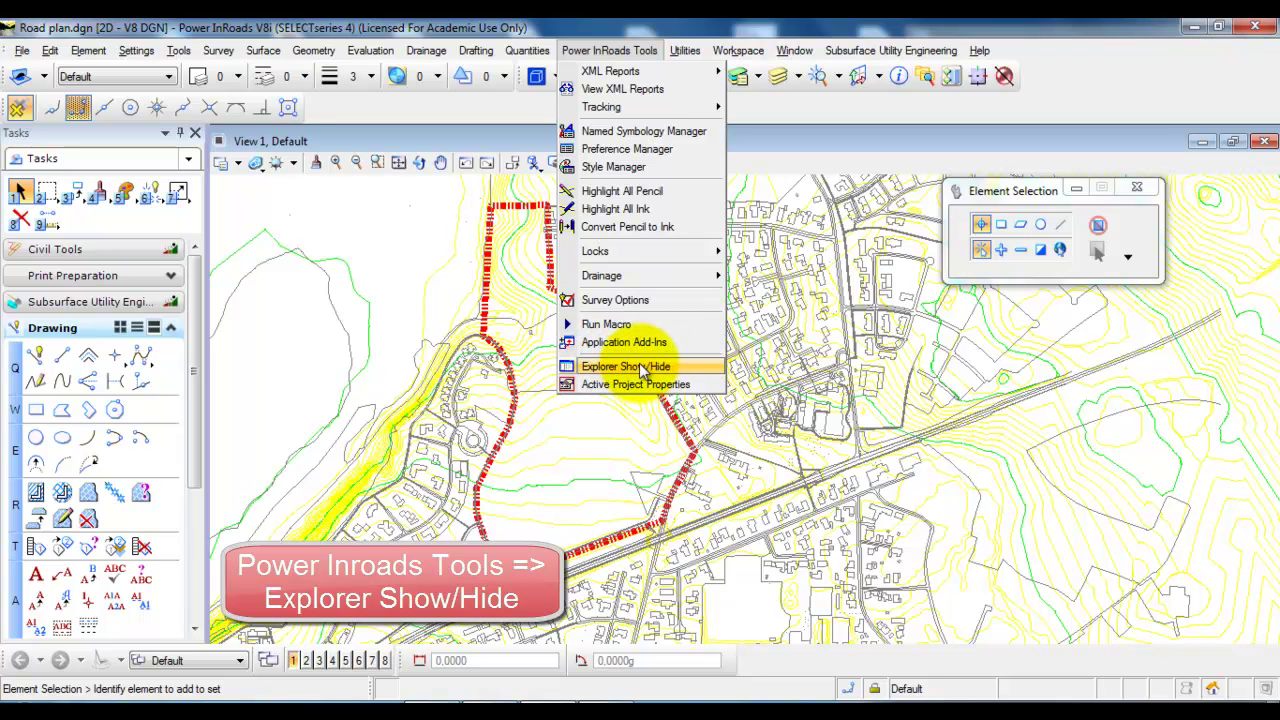
click(641, 368)
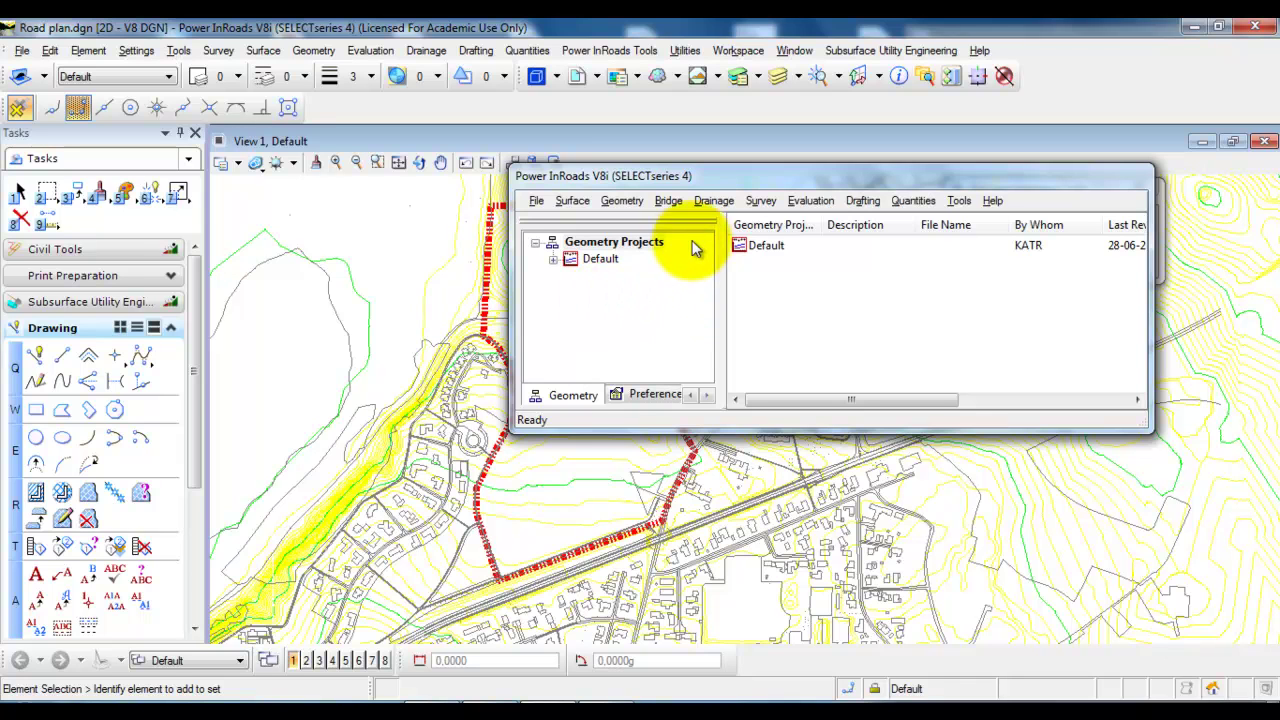
Turn on the Horizontal Element and Vertical Element toolbars in the explorer's Customize settings
click(959, 201)
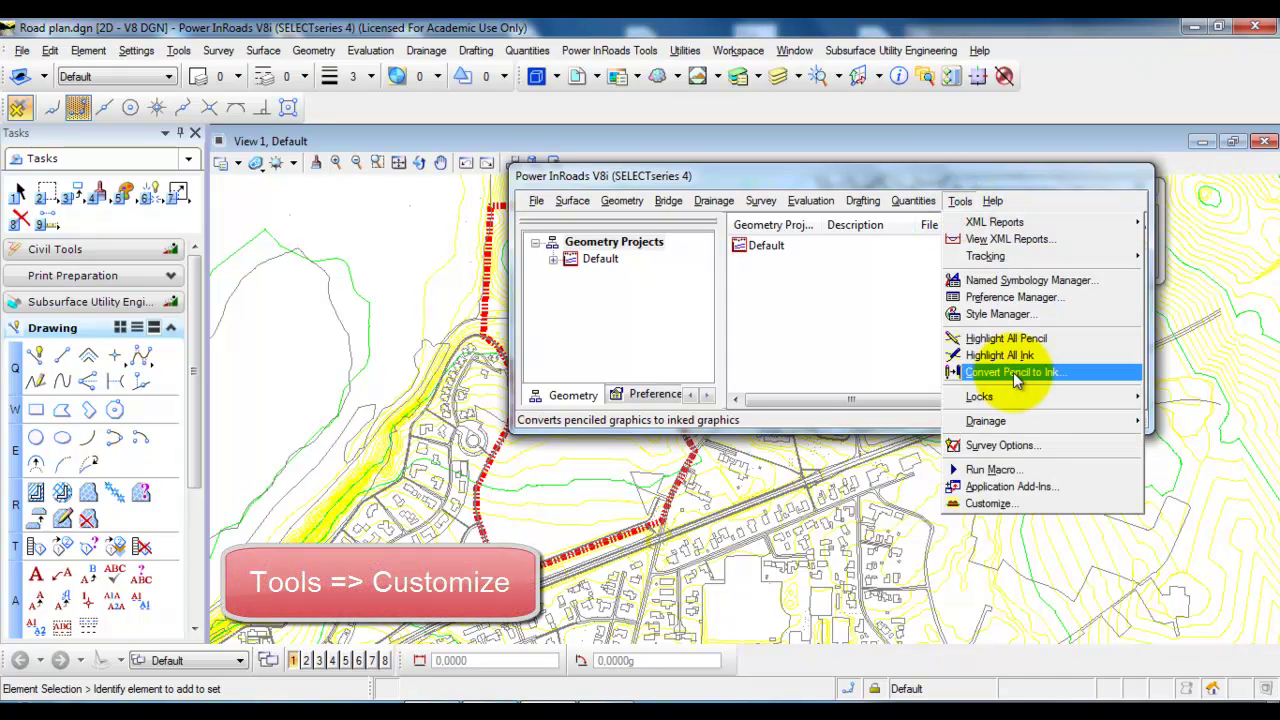
click(1030, 503)
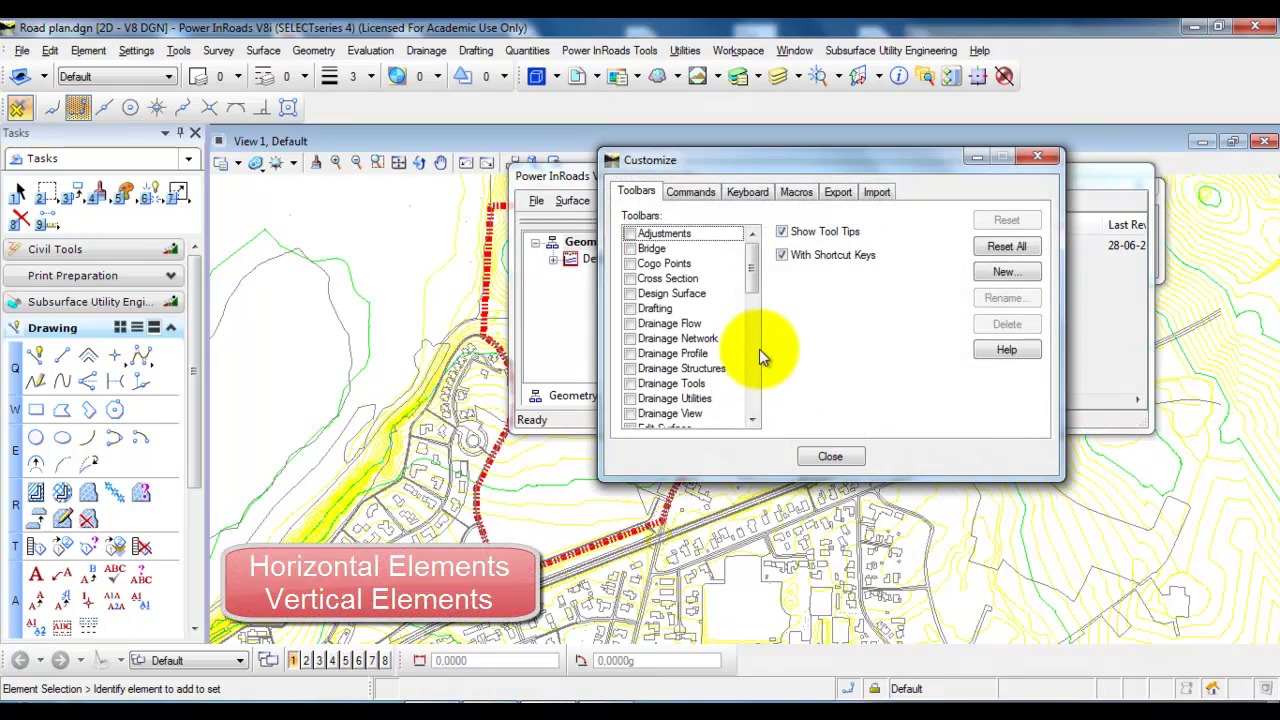
drag(753, 266, 753, 308)
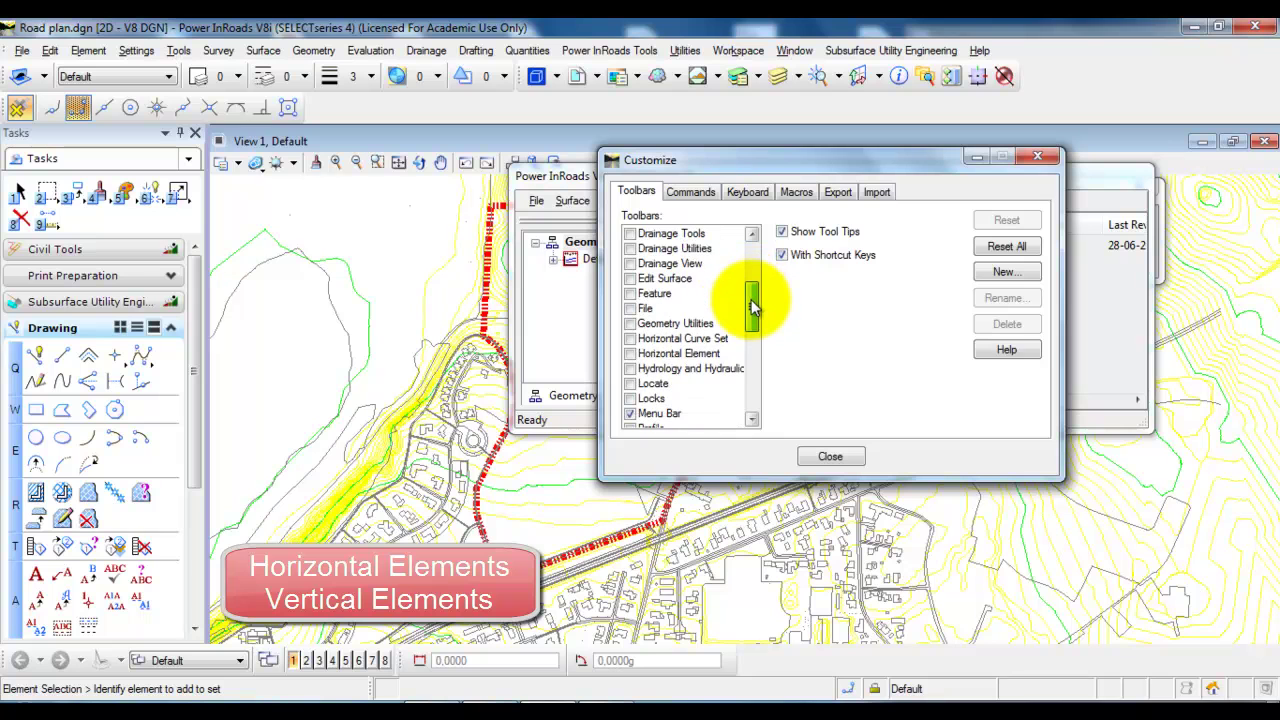
click(631, 354)
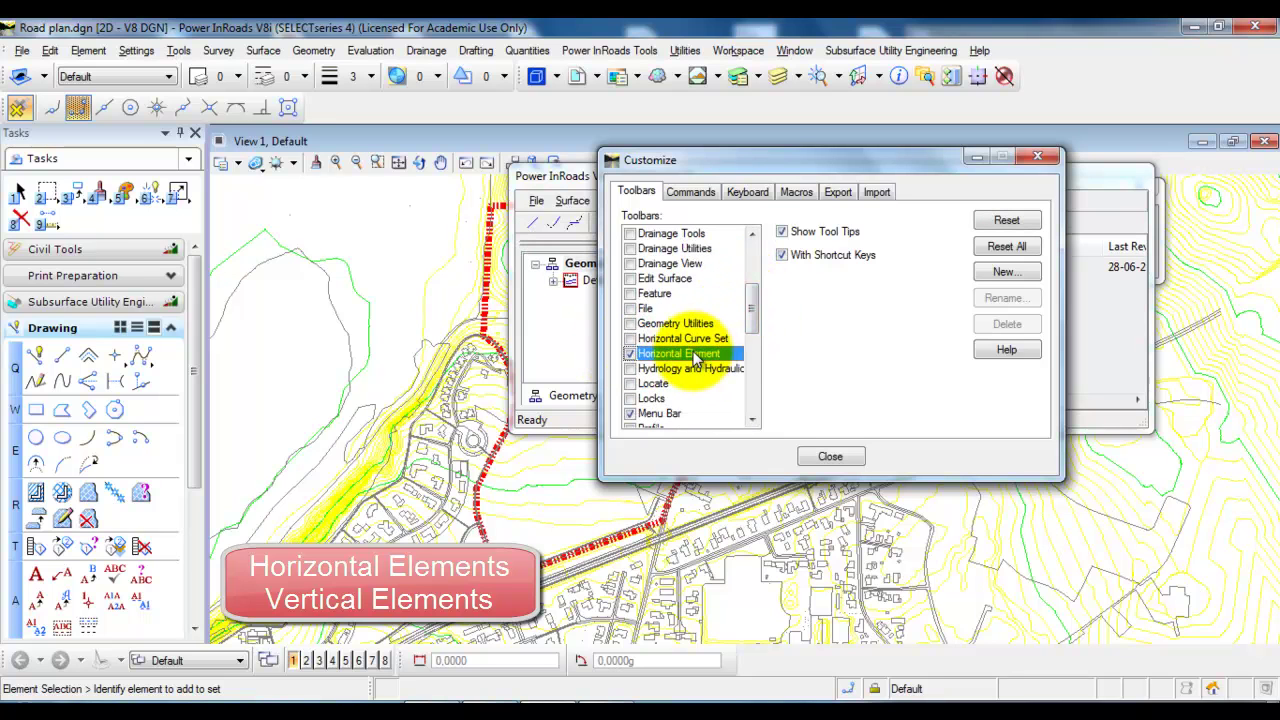
drag(753, 305, 756, 368)
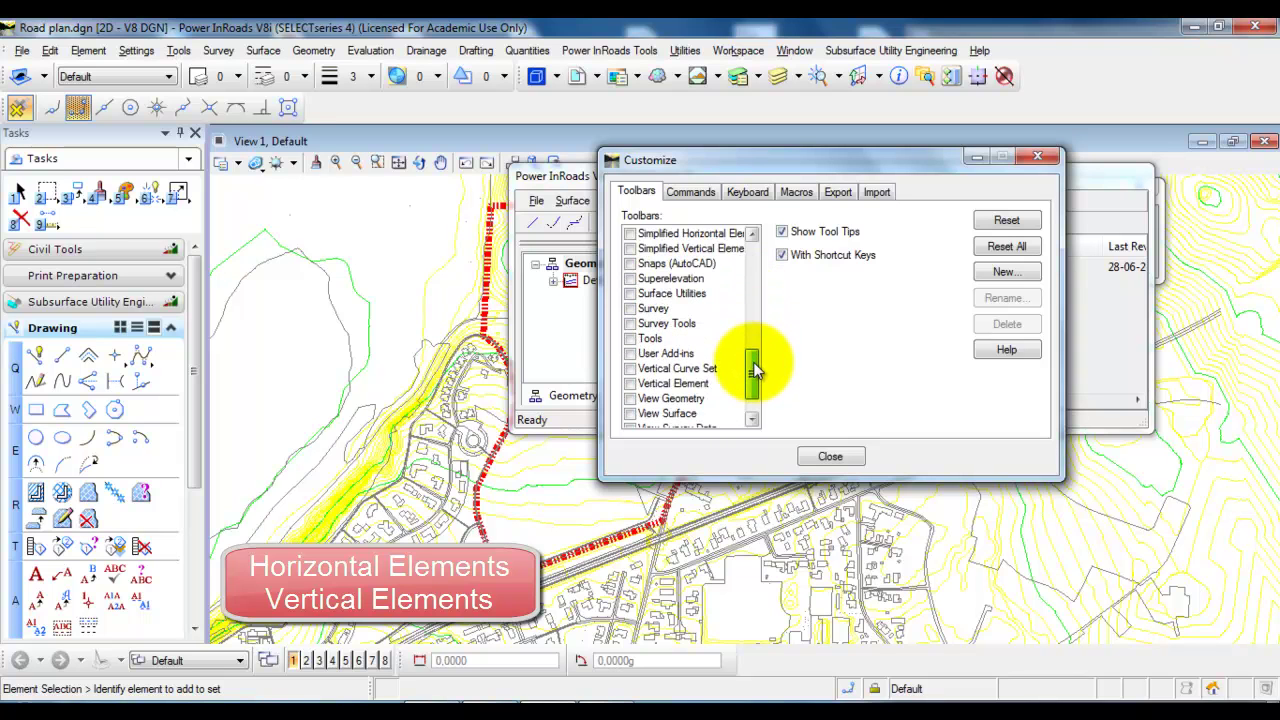
click(630, 384)
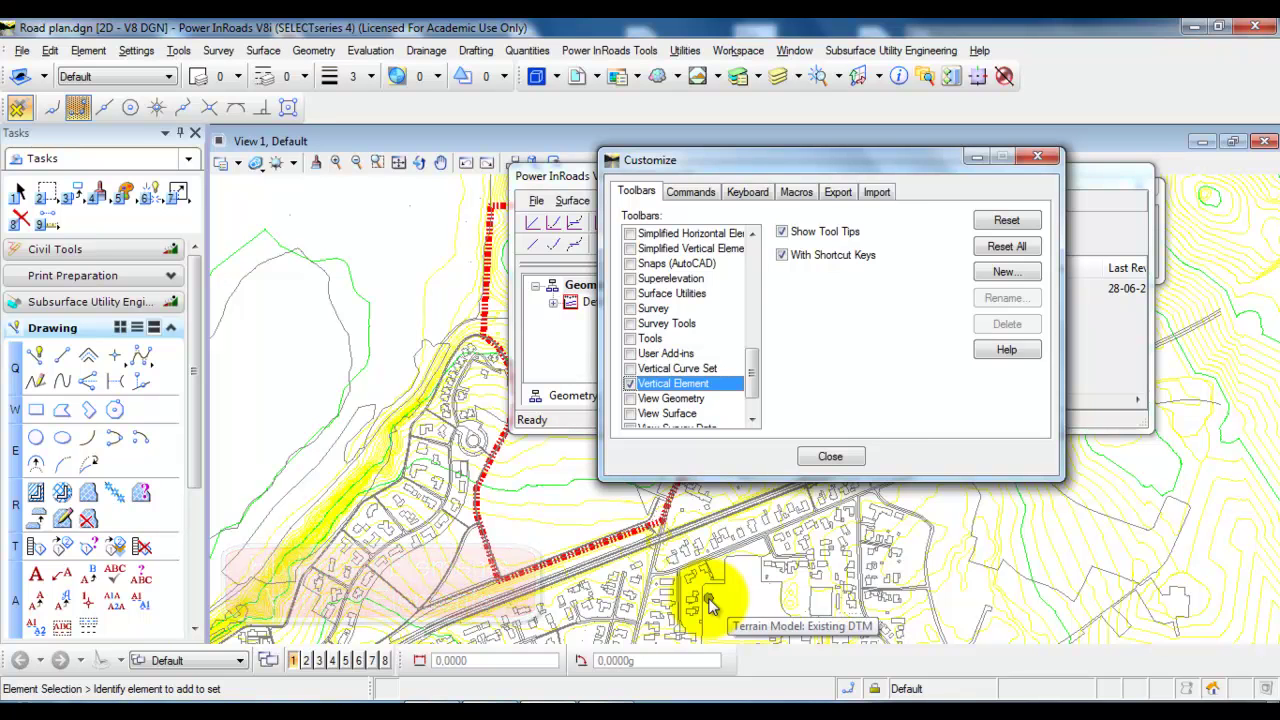
click(849, 457)
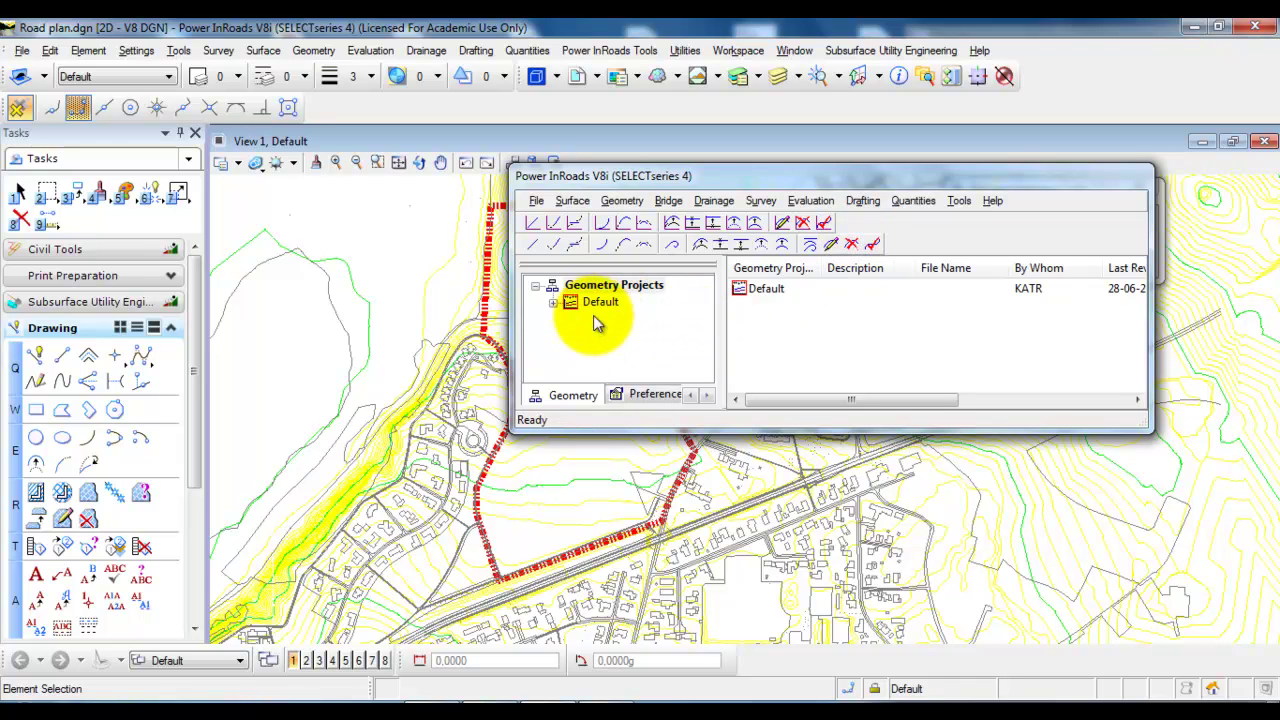
Create a geometry project named Sundgaardsvej with the description '2nd semester project'
click(536, 202)
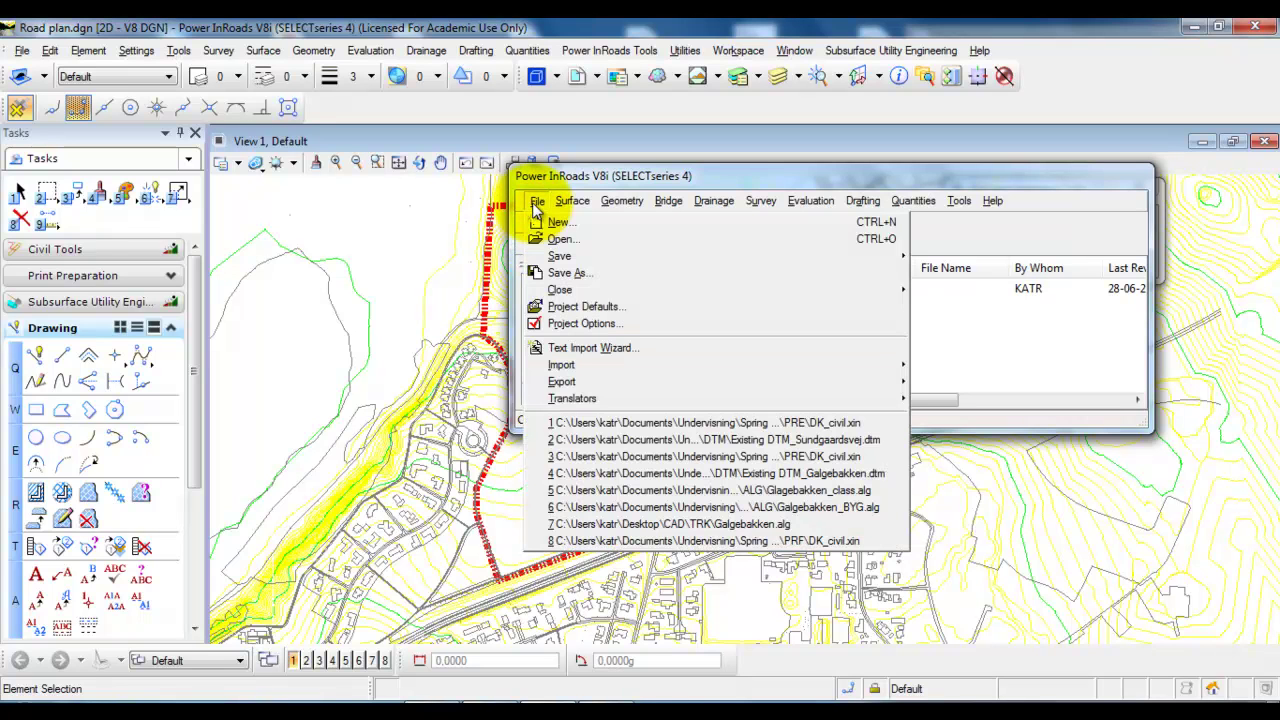
click(582, 221)
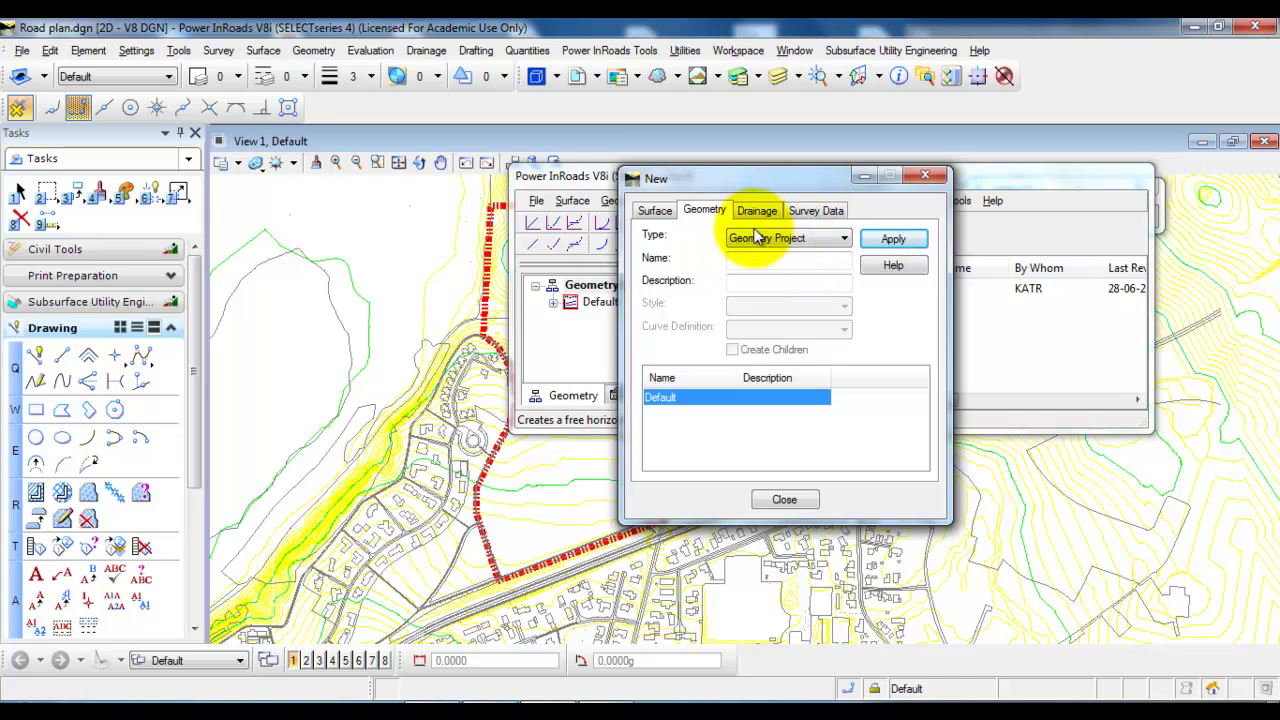
click(765, 260)
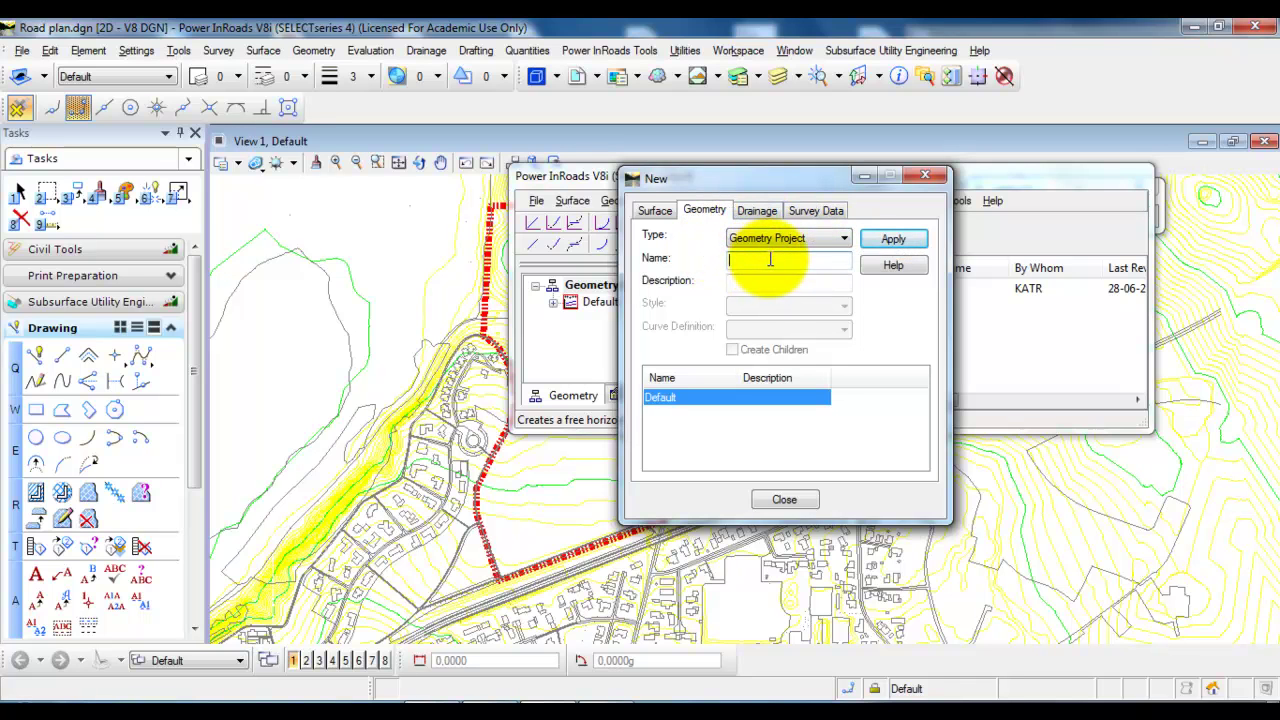
text(Sundgaardsvej)
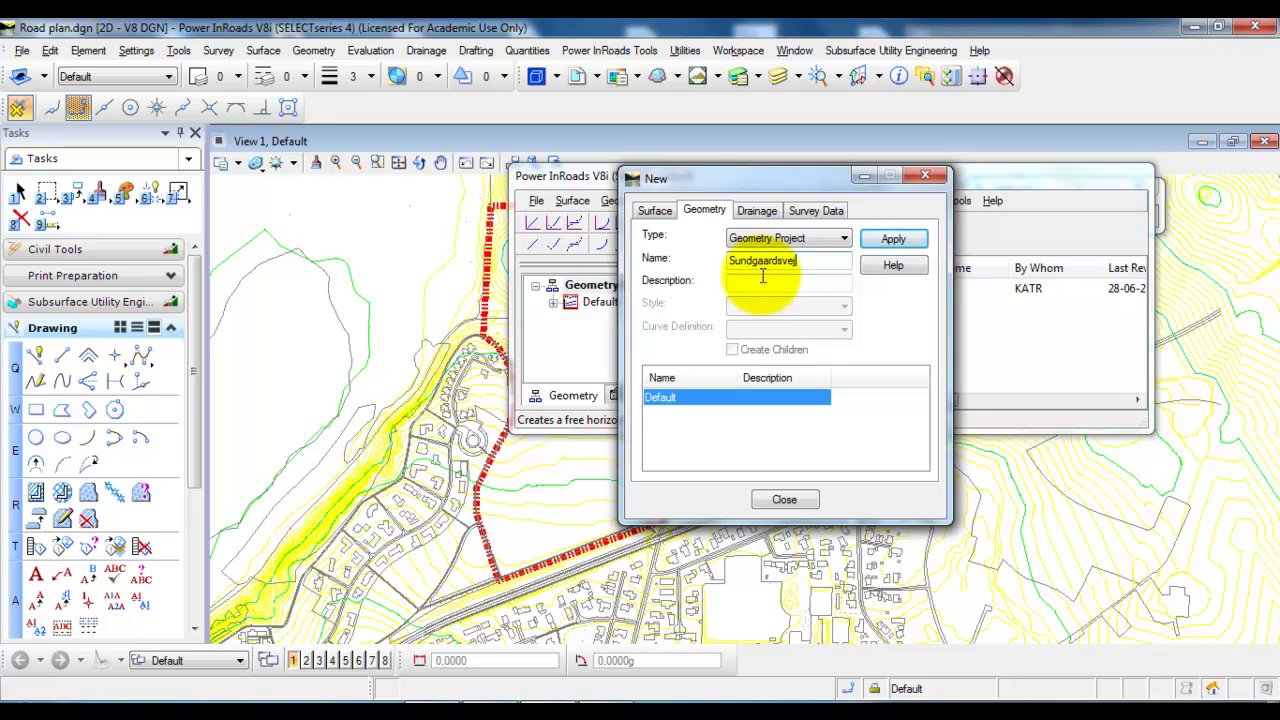
click(762, 283)
text(2nd semester project)
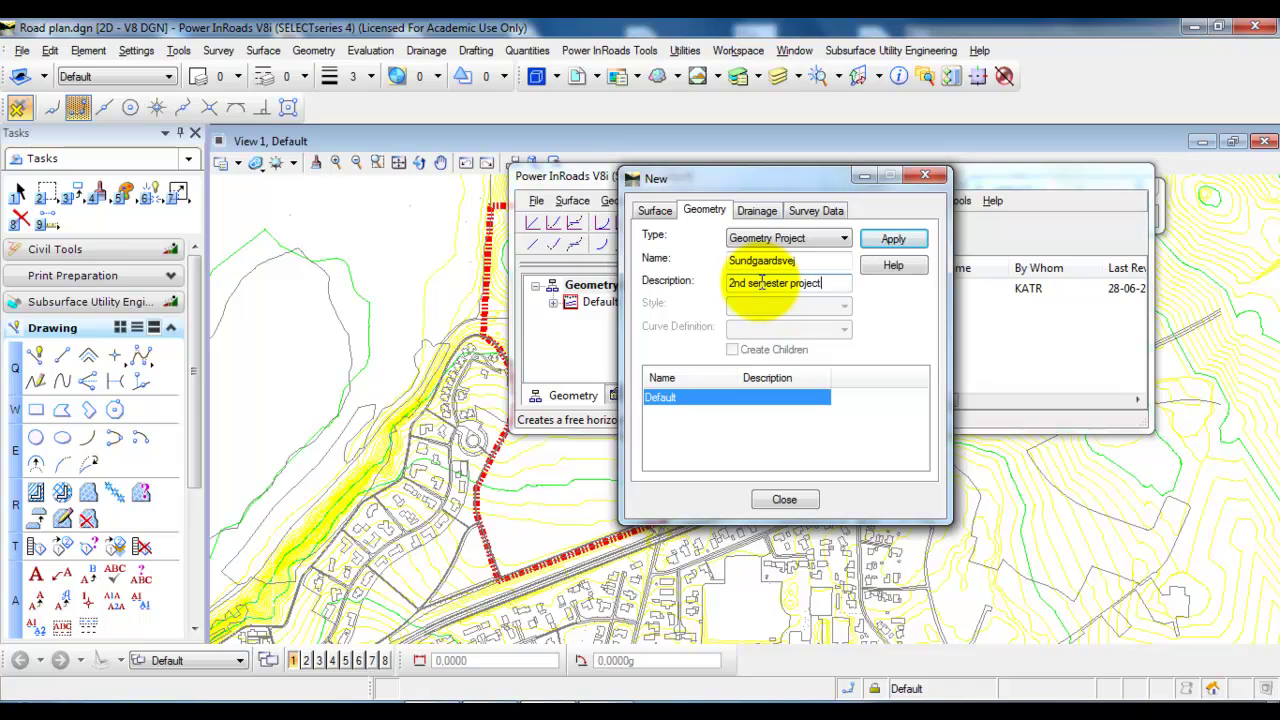
click(909, 246)
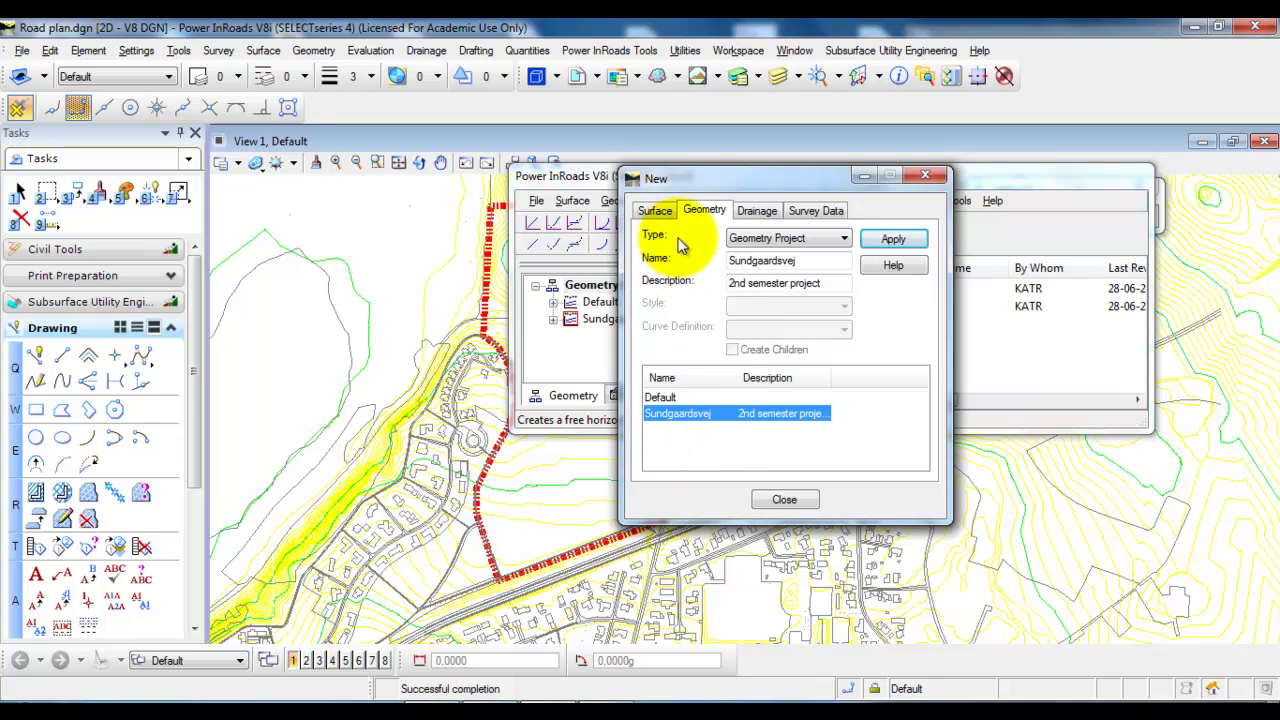
click(740, 240)
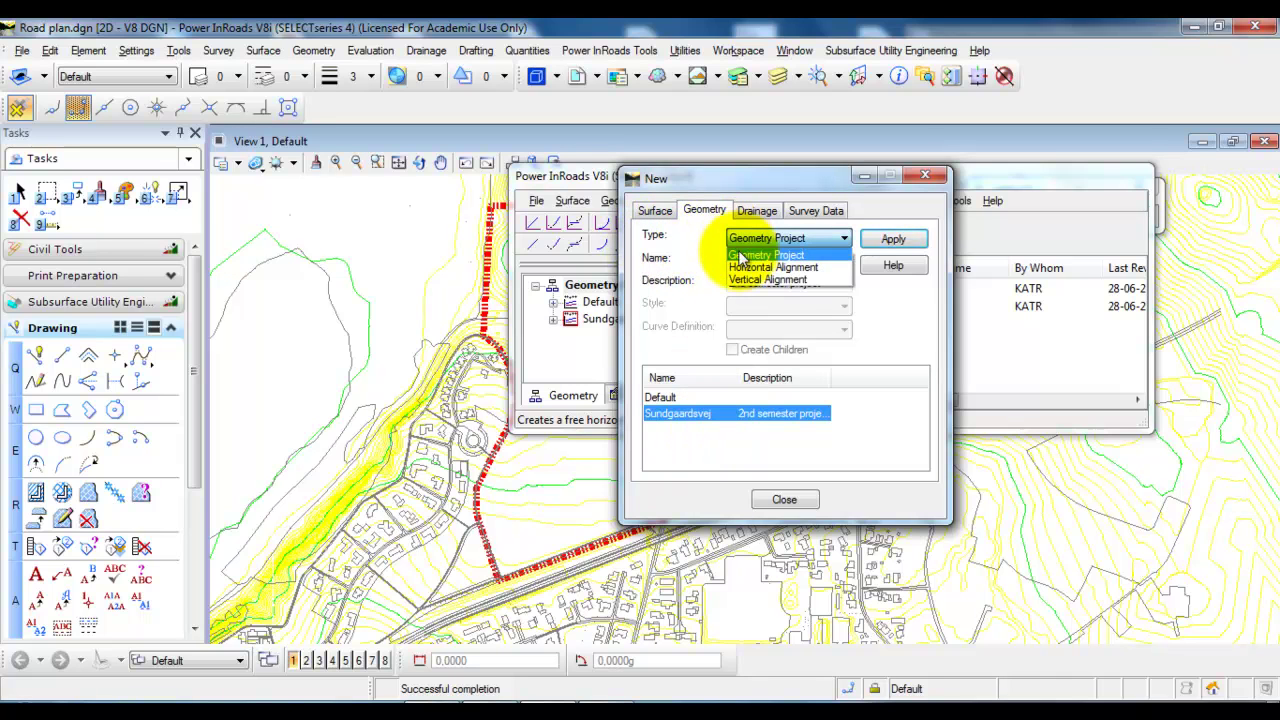
Add a horizontal alignment named '50 km/h road' with Default style and Arc curves
click(765, 267)
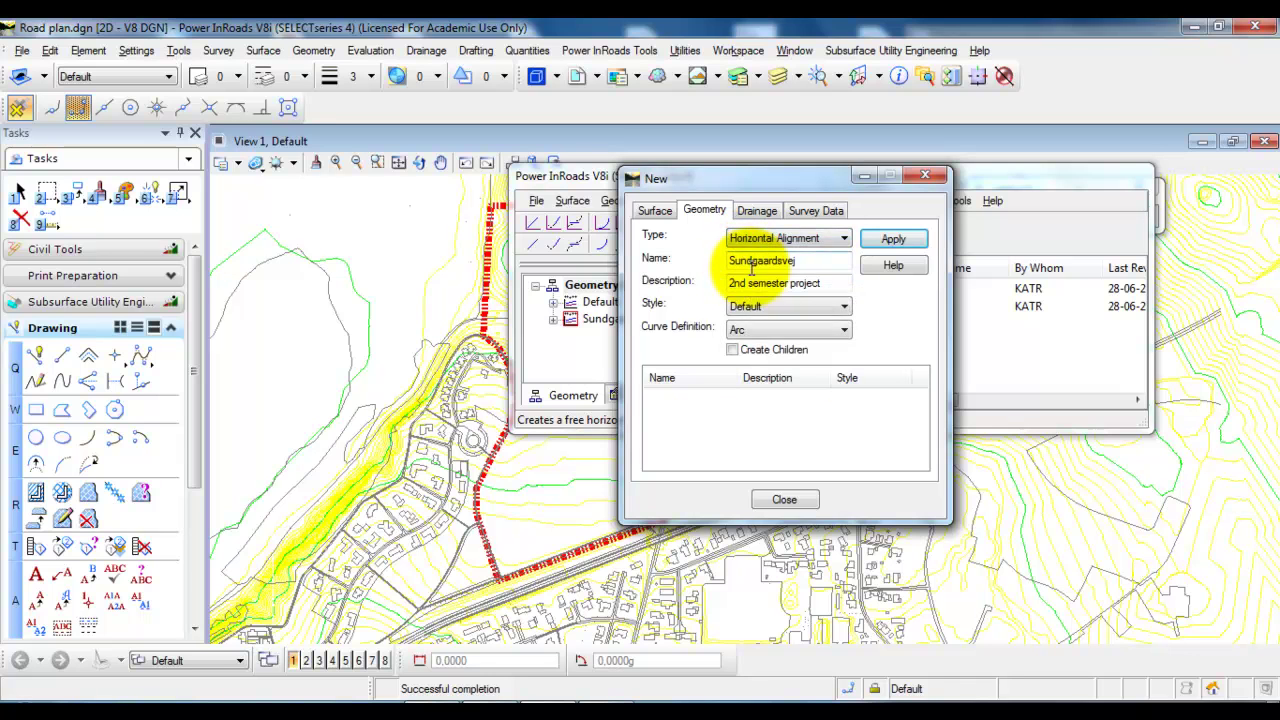
double_click(805, 260)
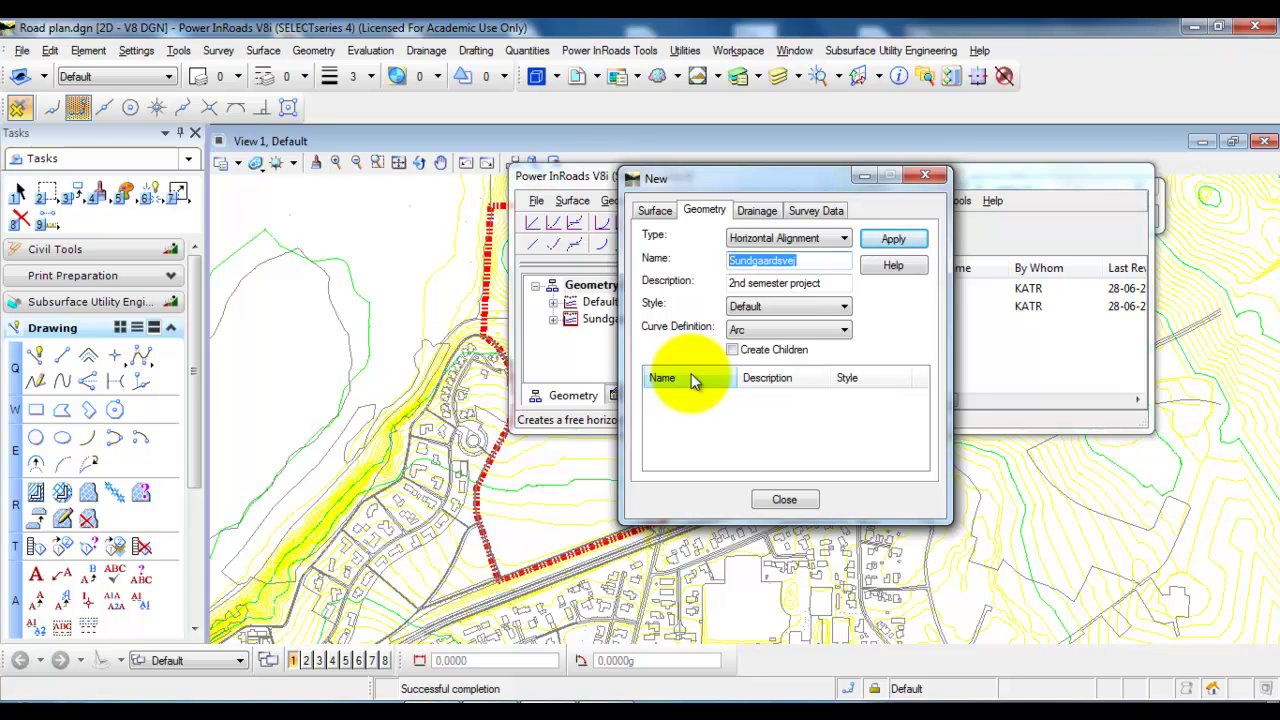
text(50 km/h road)
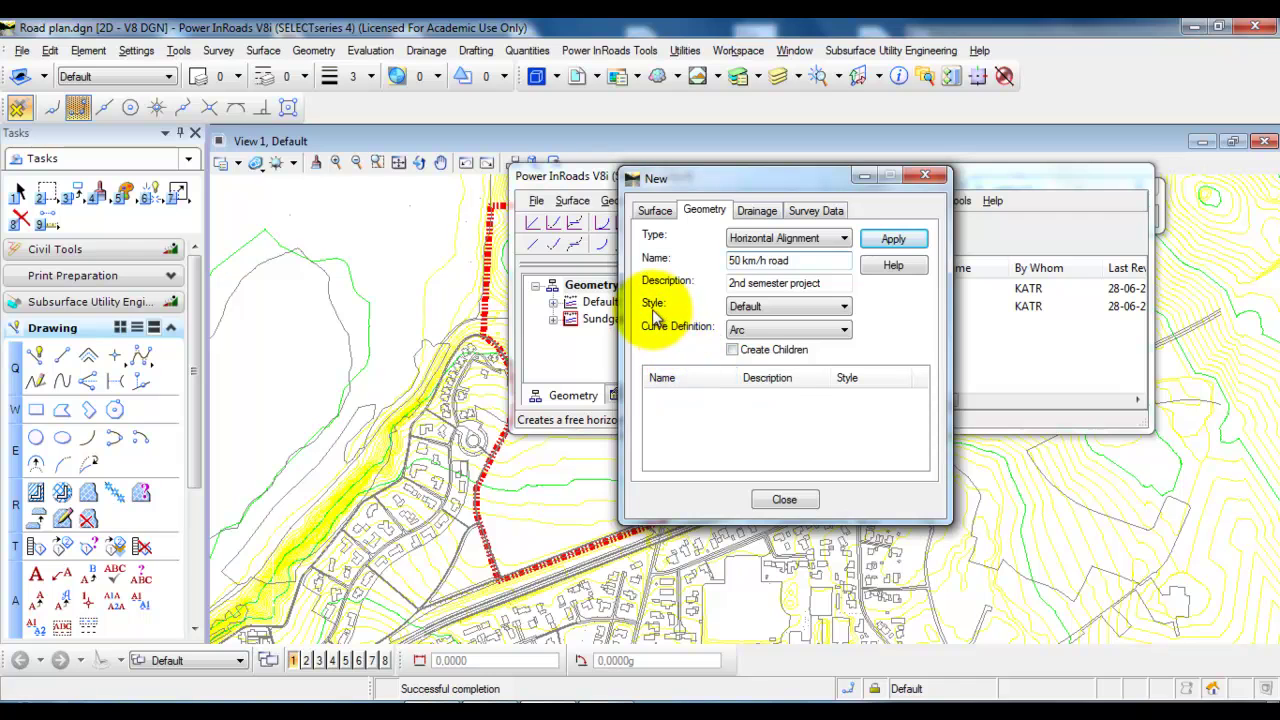
click(735, 306)
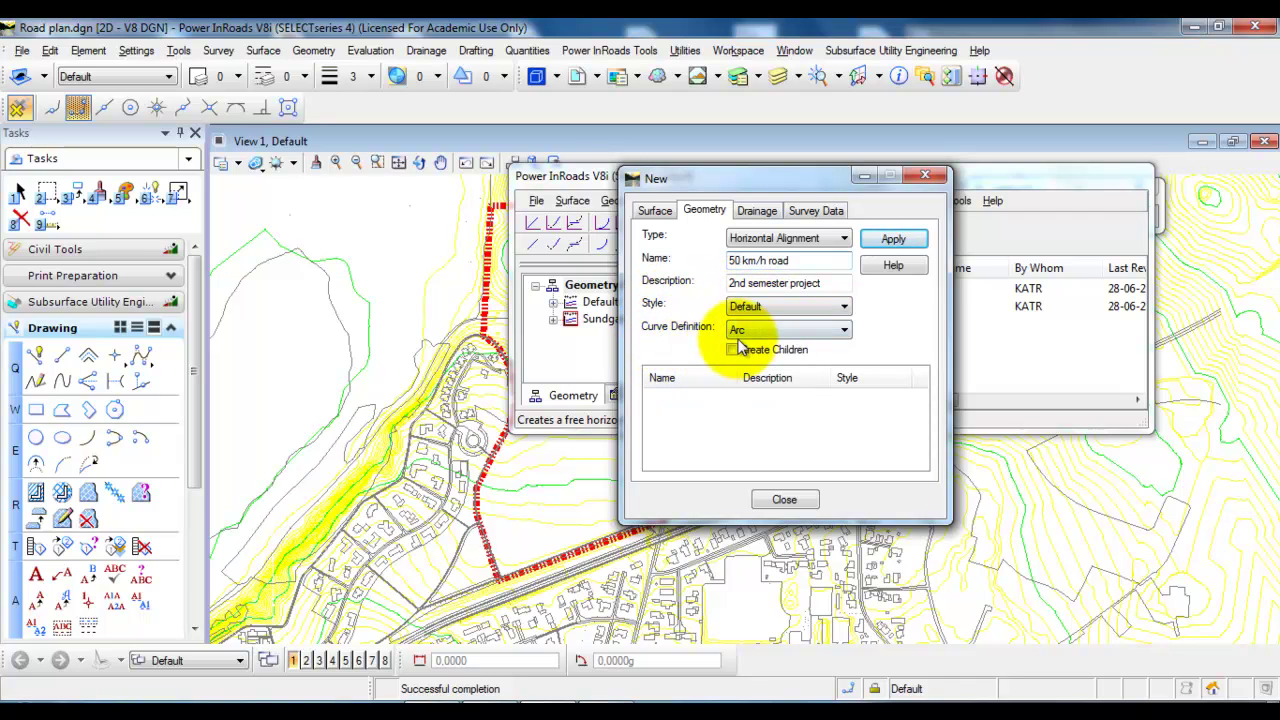
click(892, 241)
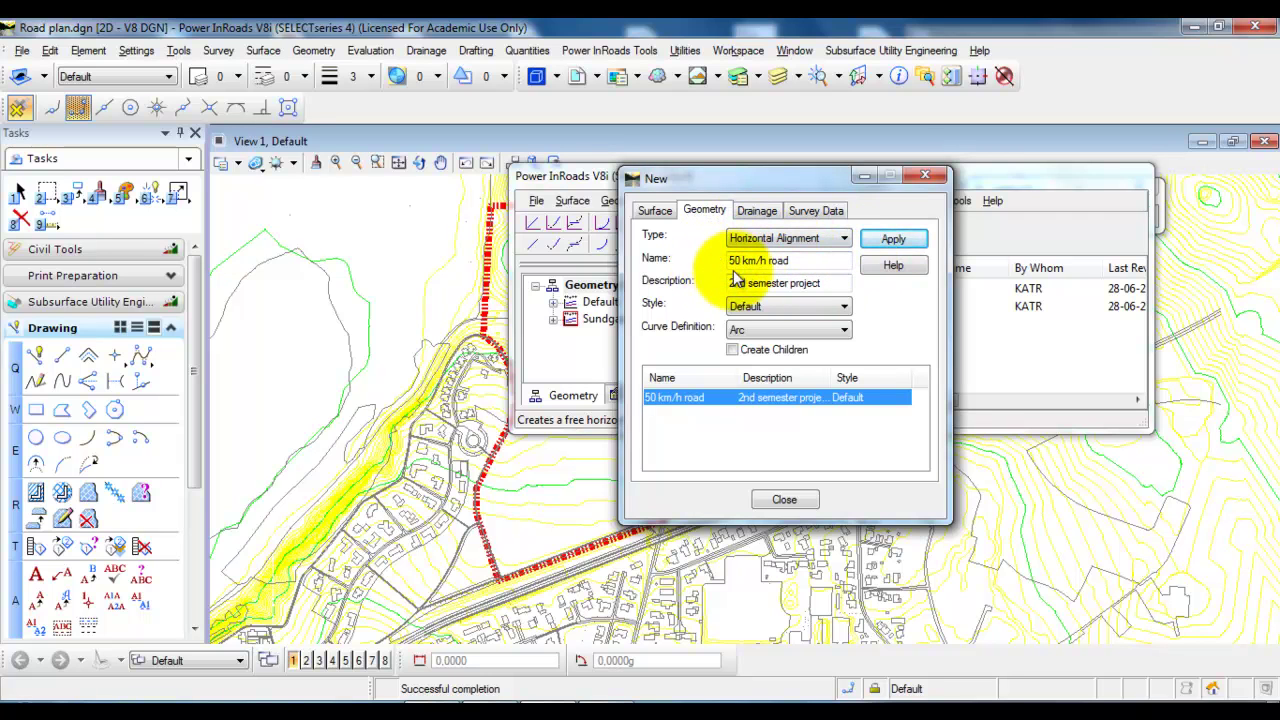
click(791, 262)
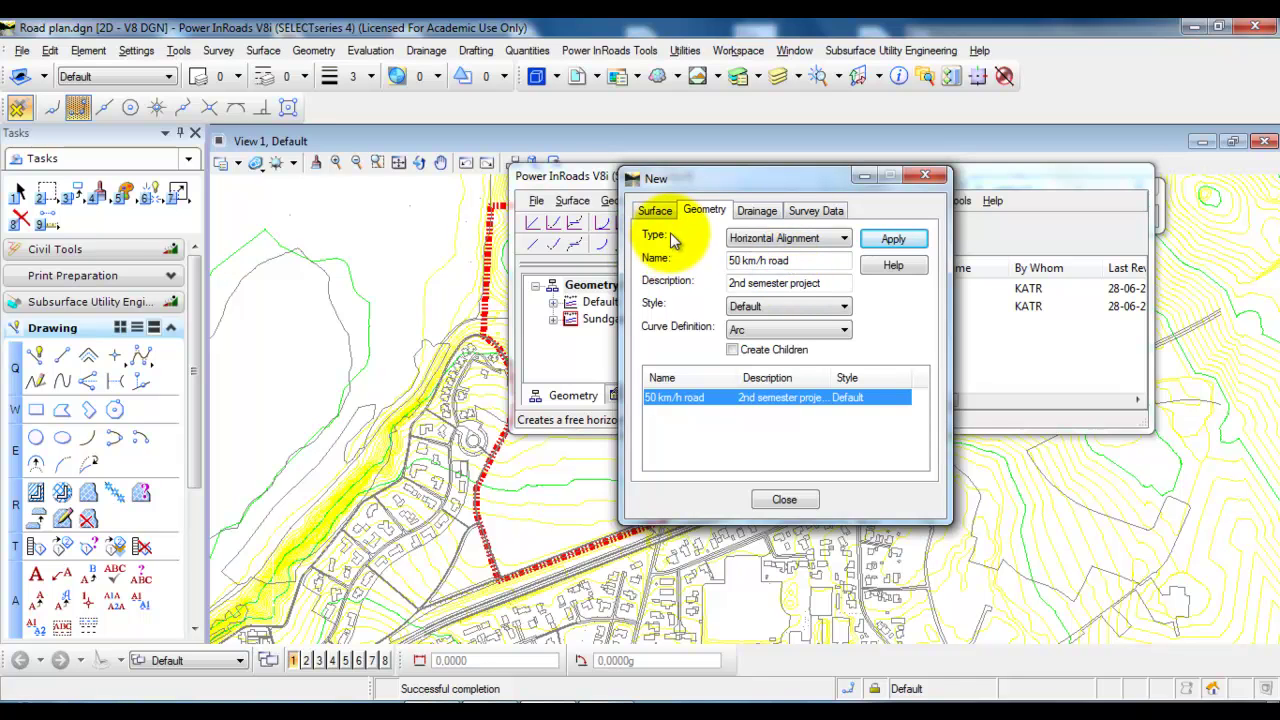
Create a '50 km/h road' vertical alignment with Circular curve definition and confirm it
click(766, 241)
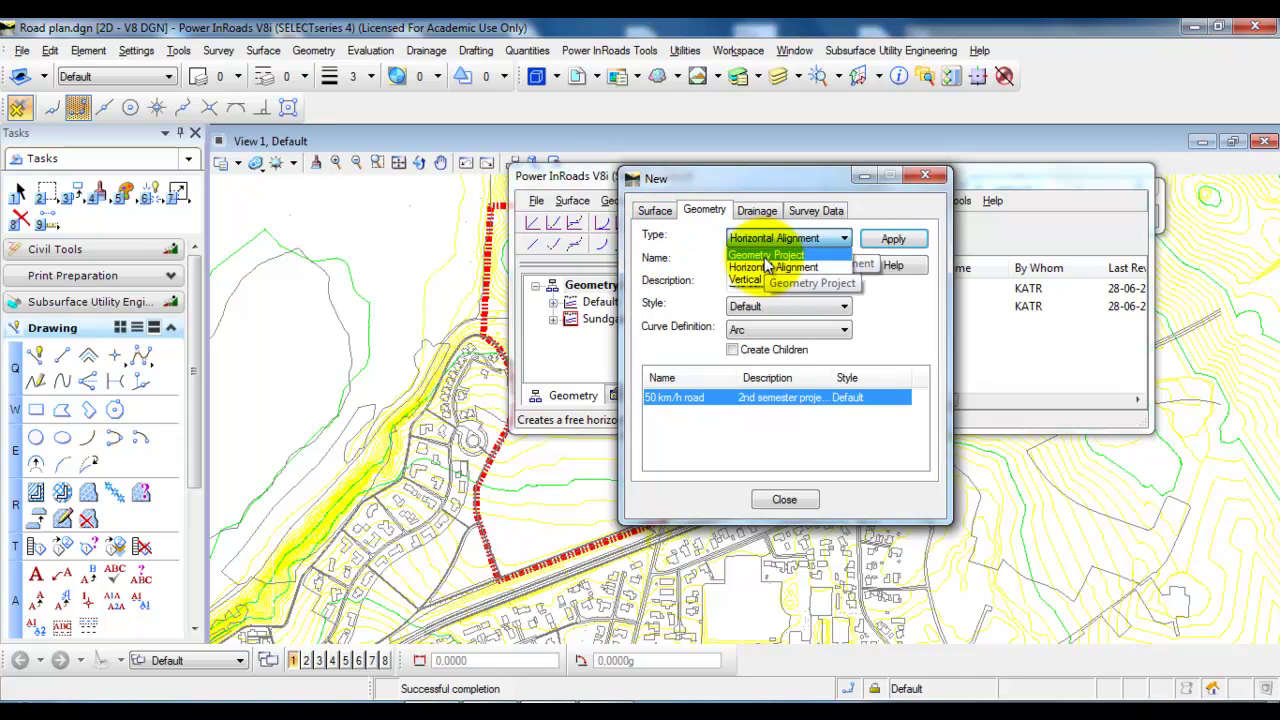
click(768, 278)
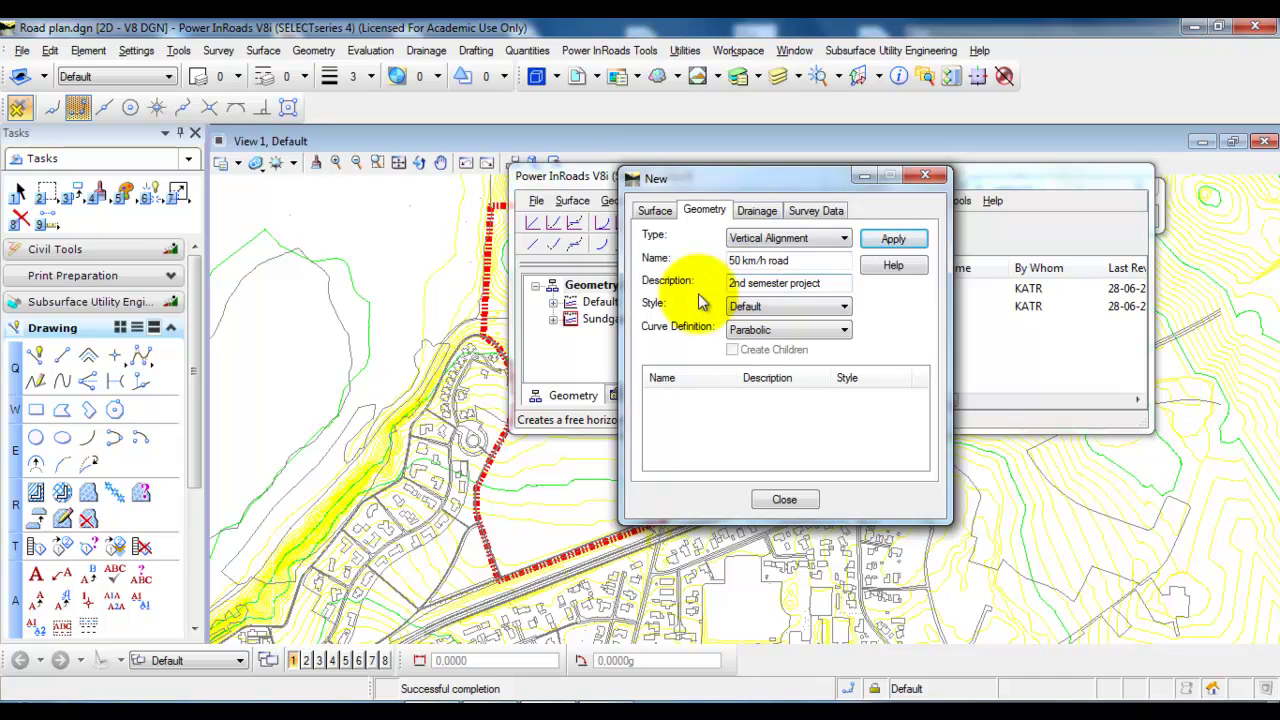
key(Tab)
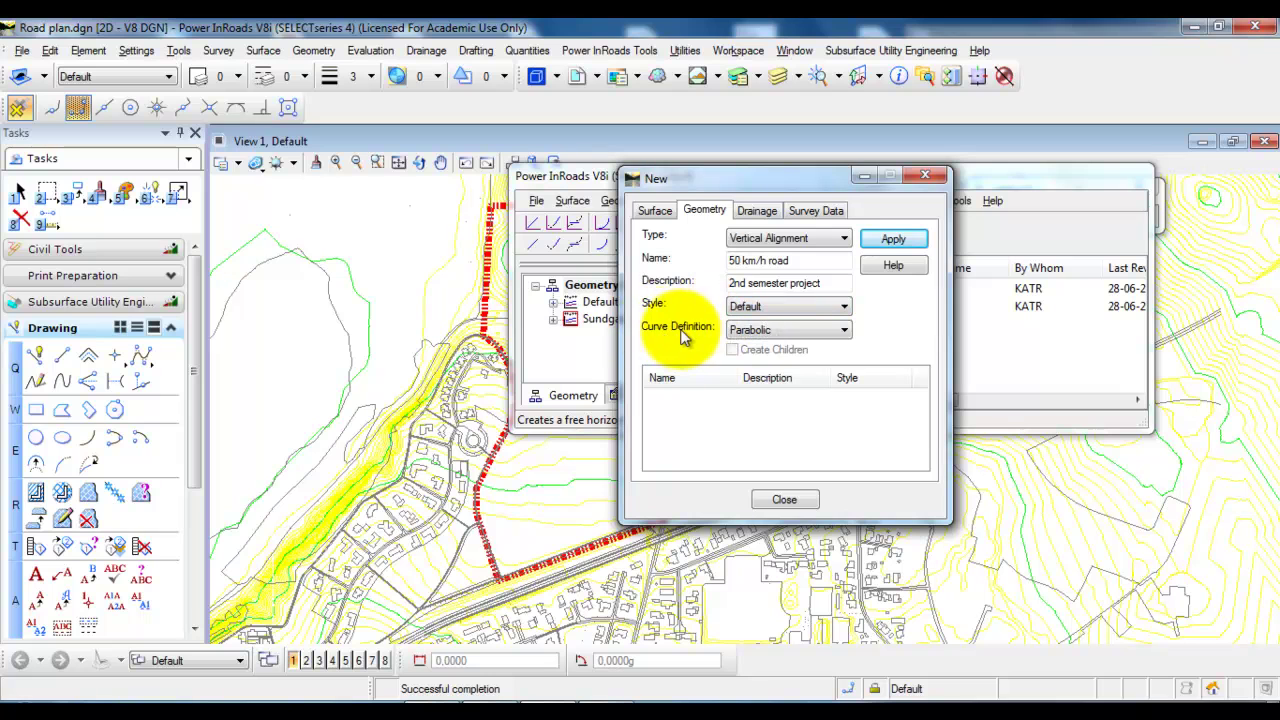
click(773, 336)
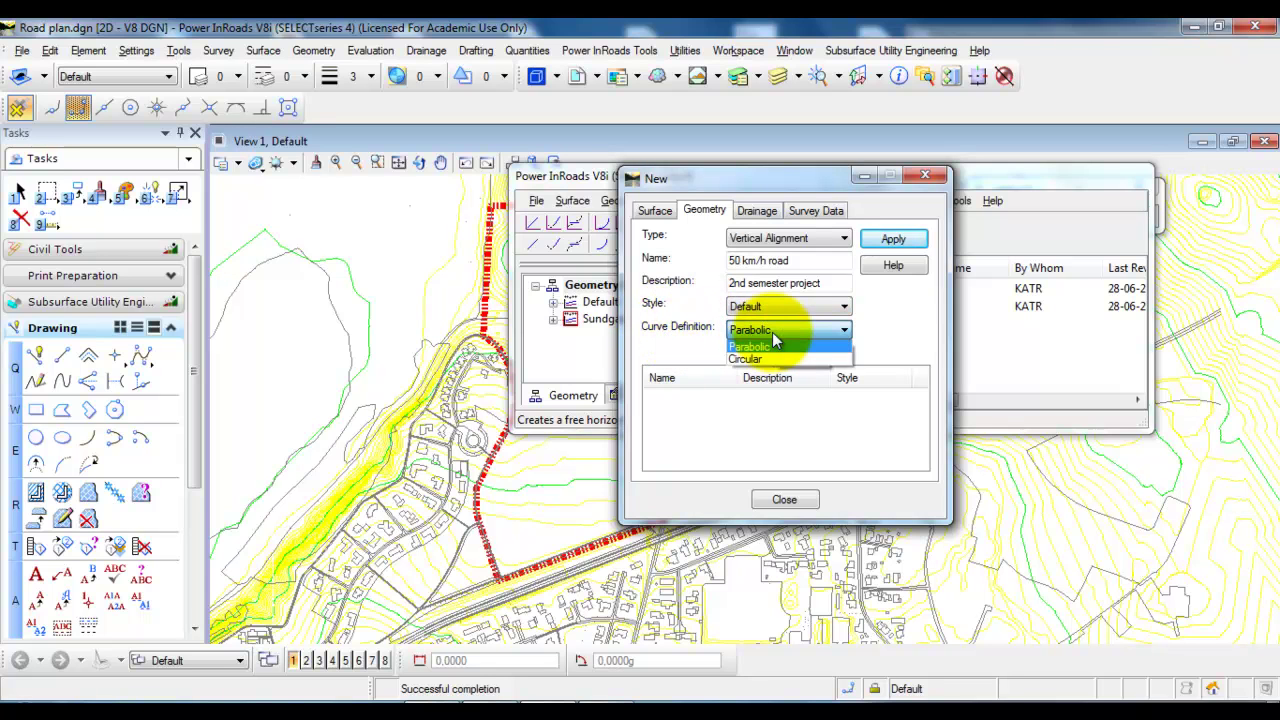
click(773, 360)
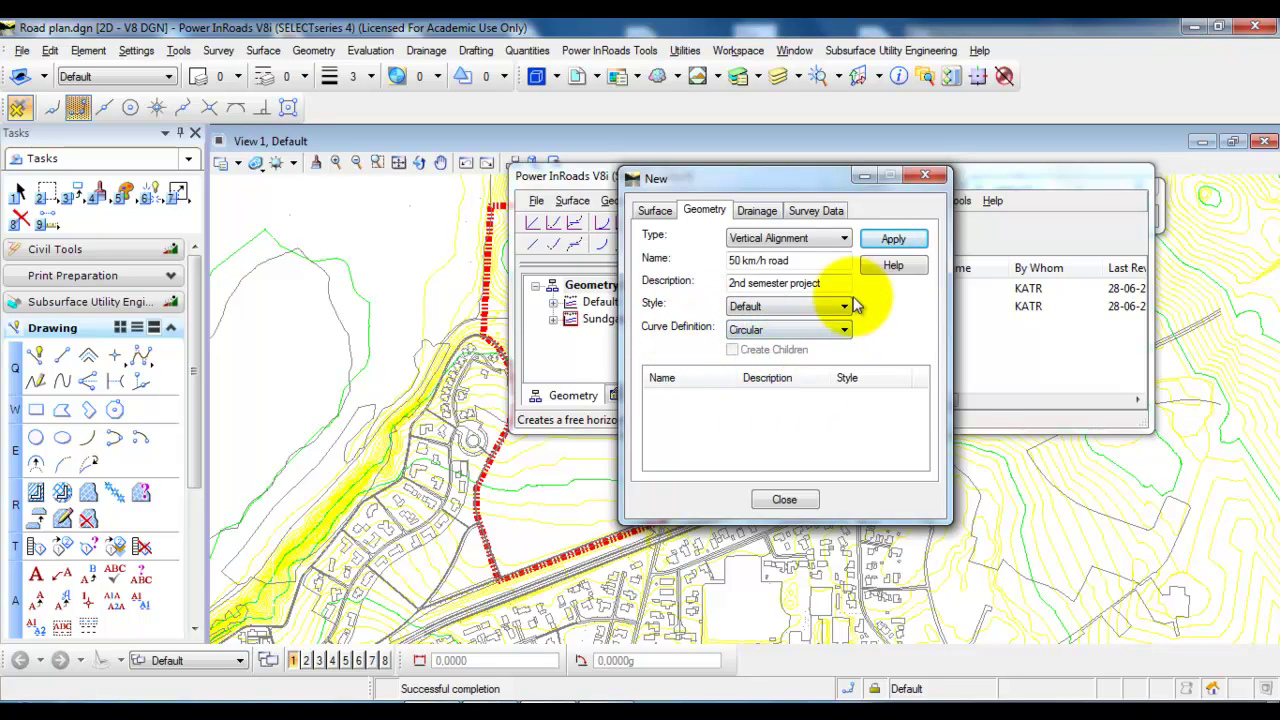
click(882, 241)
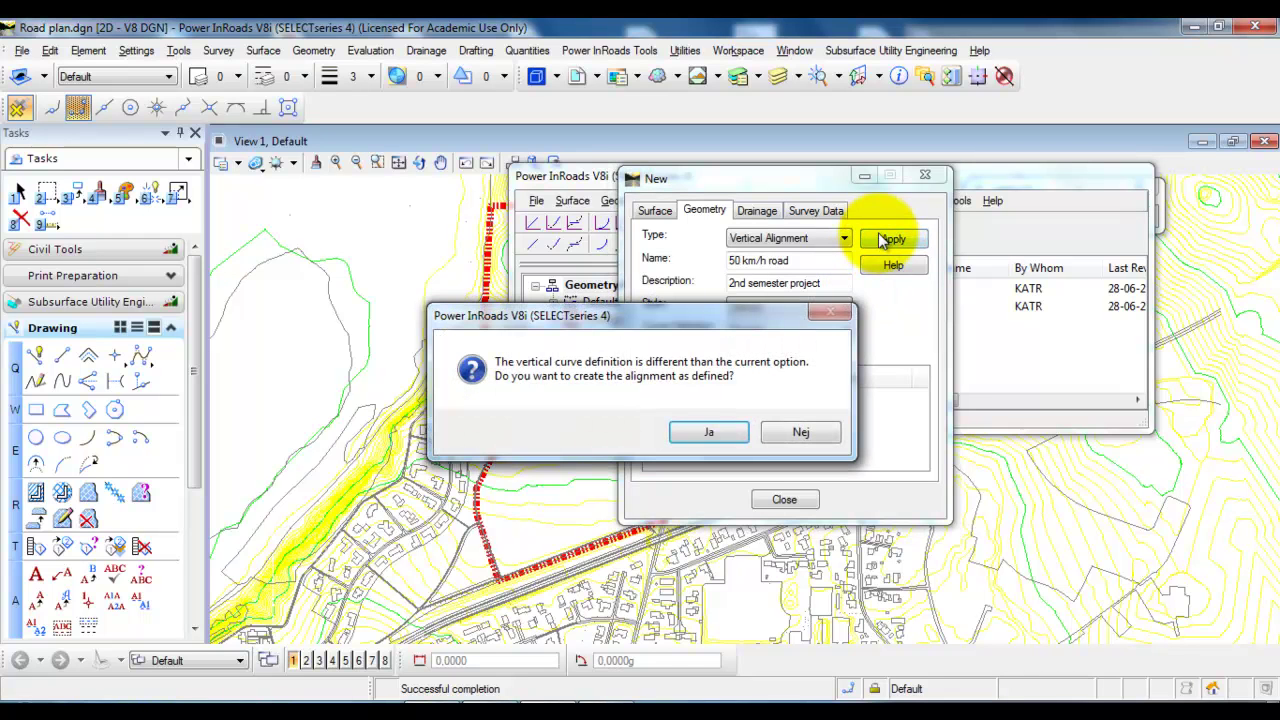
click(704, 435)
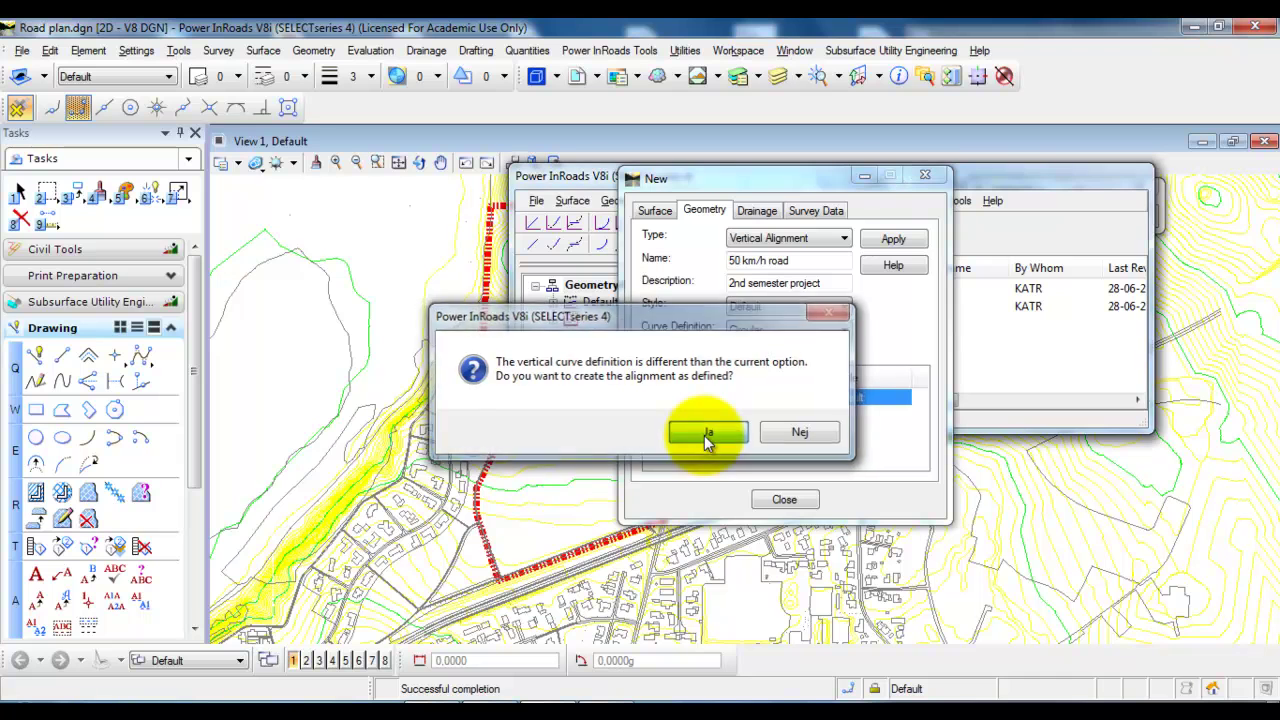
Expand Sundgaardsvej and the 50 km/h road node to reveal the new vertical alignment
drag(702, 182, 885, 168)
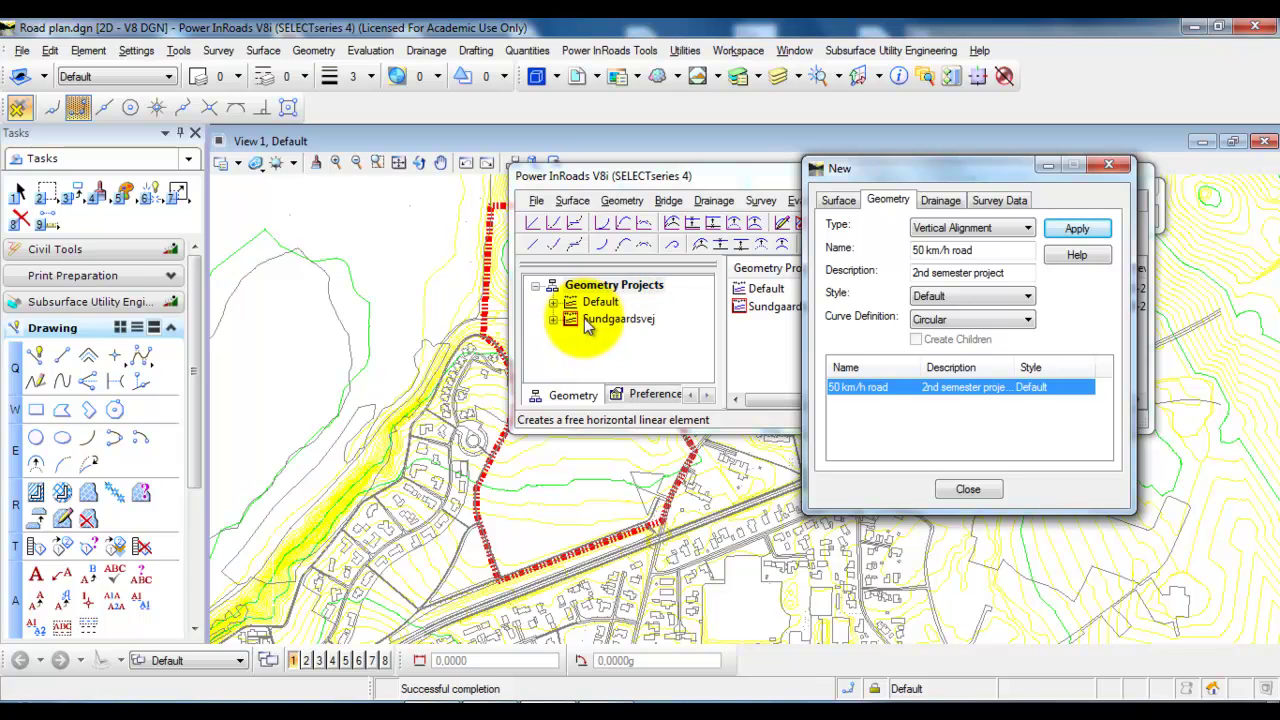
click(553, 319)
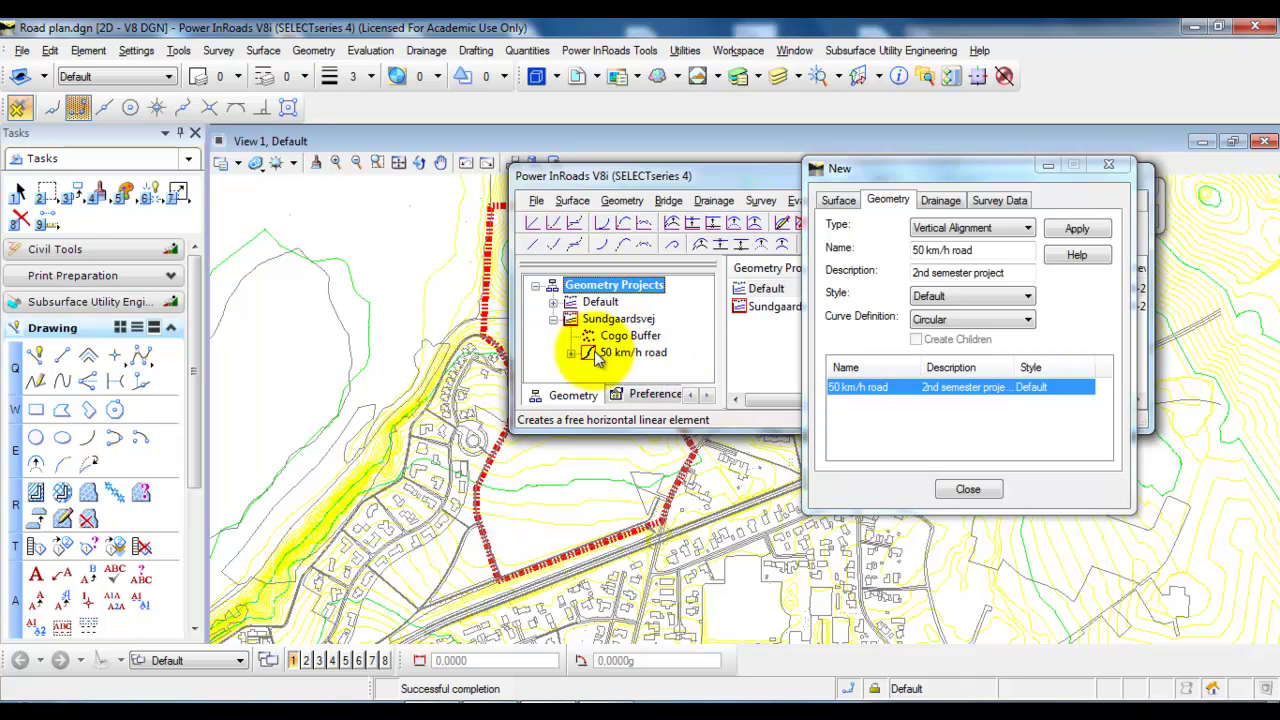
click(571, 355)
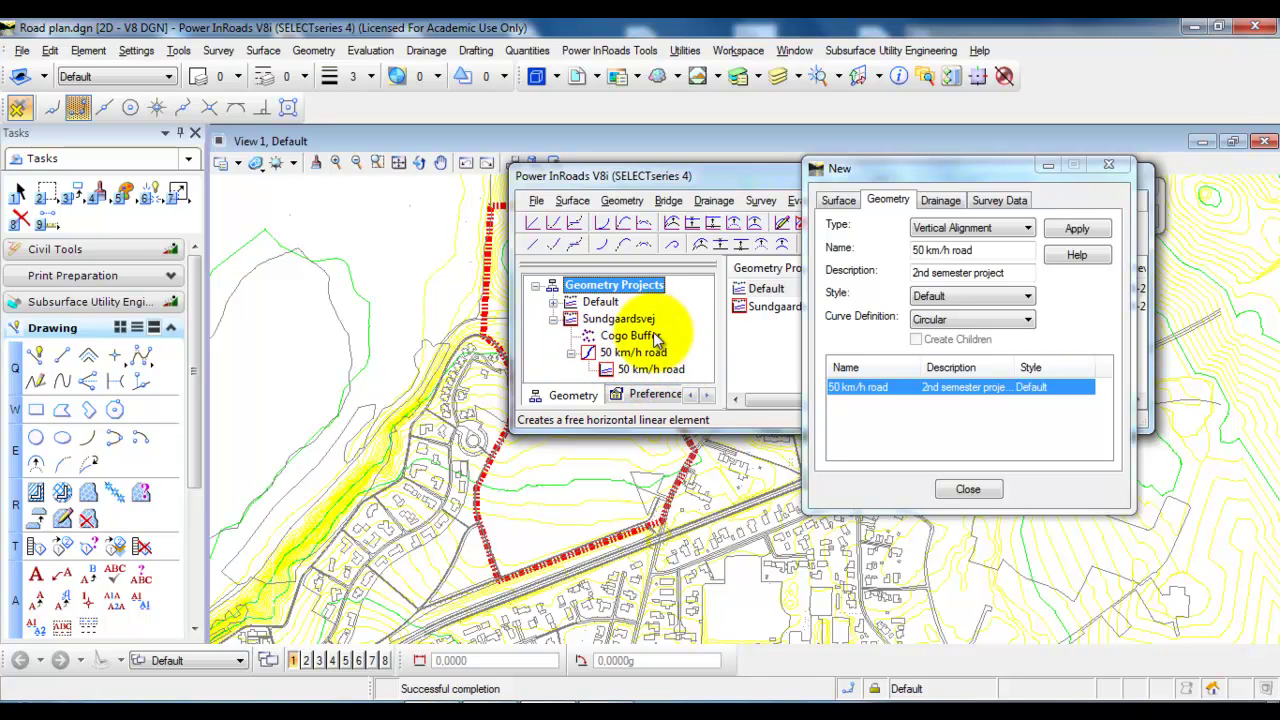
drag(927, 170, 754, 171)
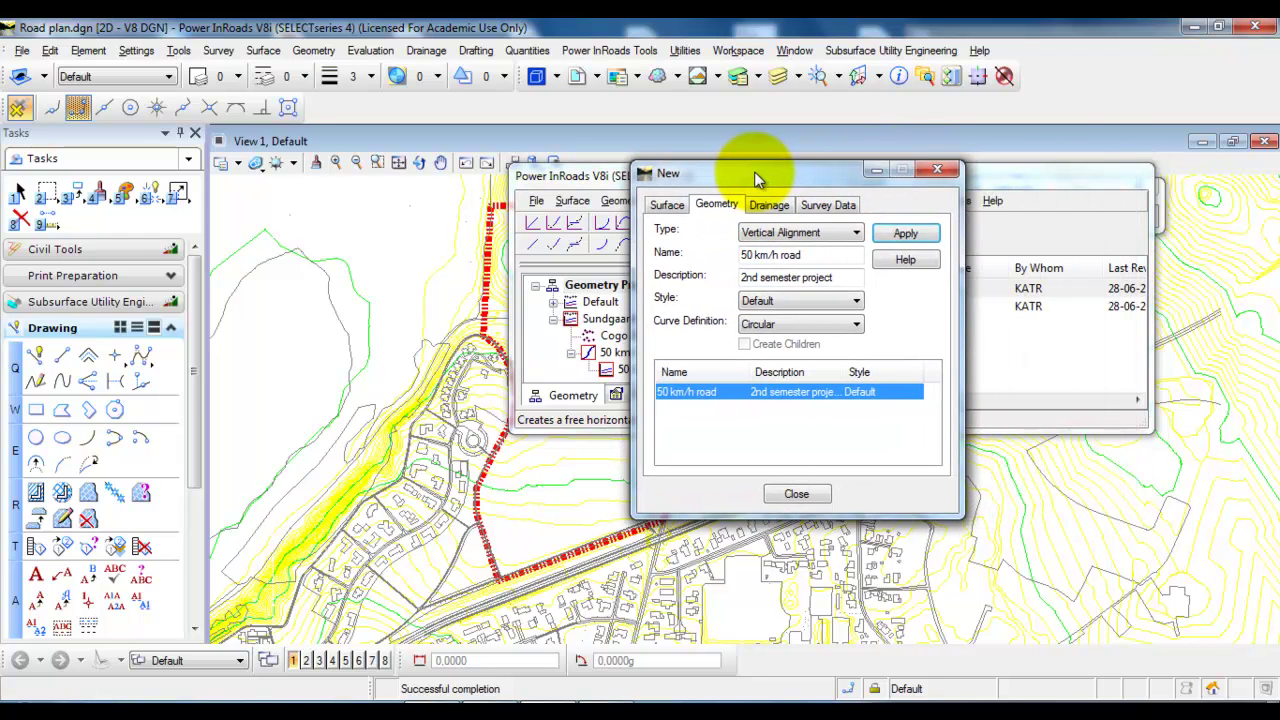
Add a horizontal alignment named '30 km/h road' to the project
click(787, 233)
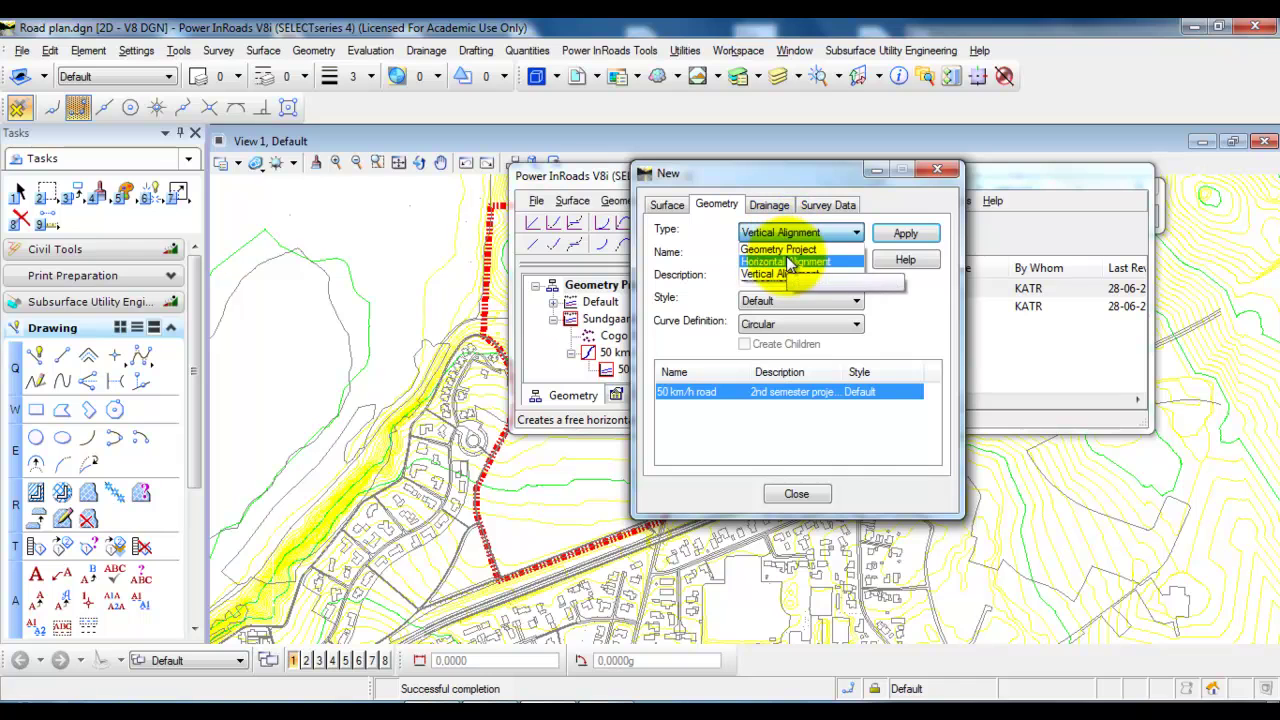
click(790, 262)
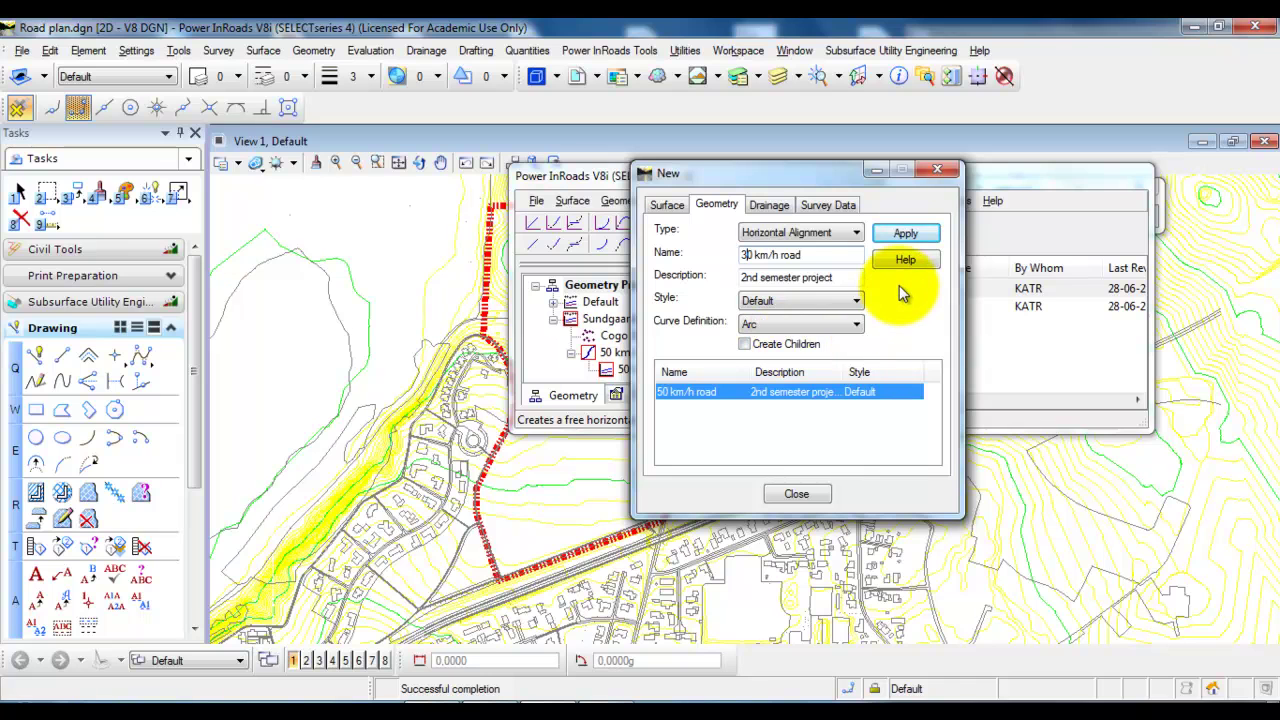
click(896, 236)
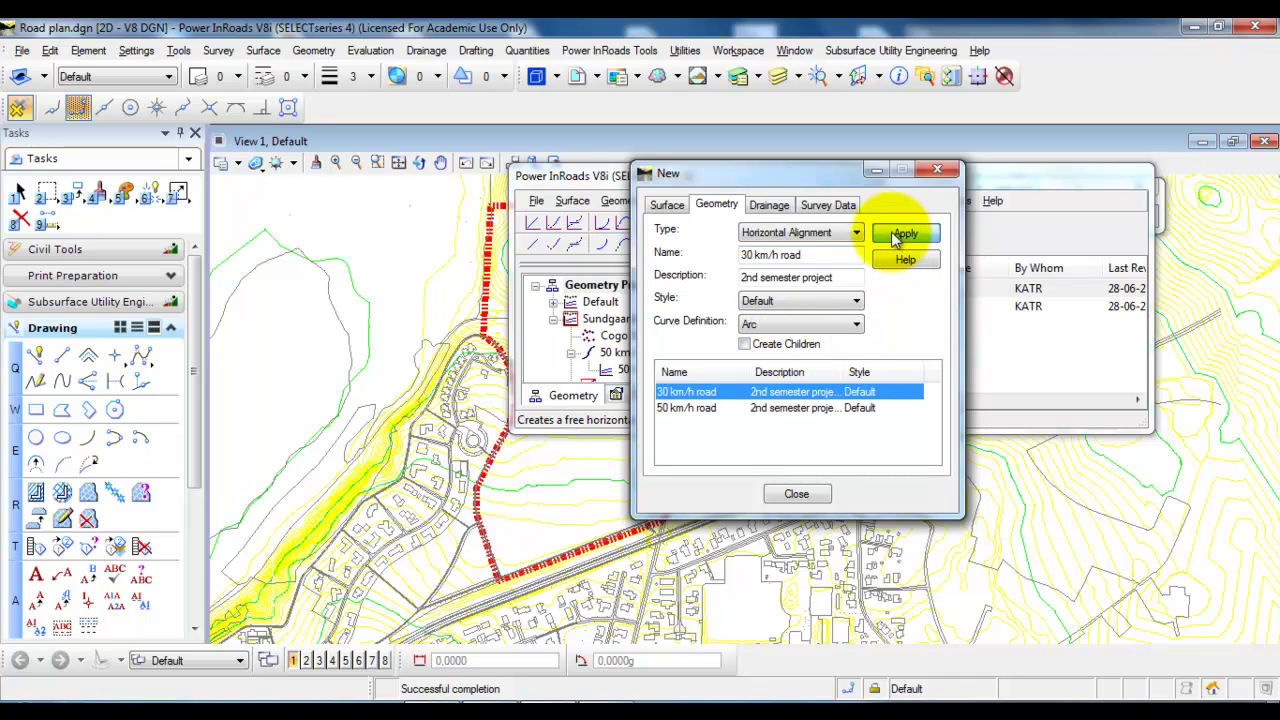
Create a '30 km/h road' vertical alignment with Circular curves, confirm, and close the New dialog
click(778, 233)
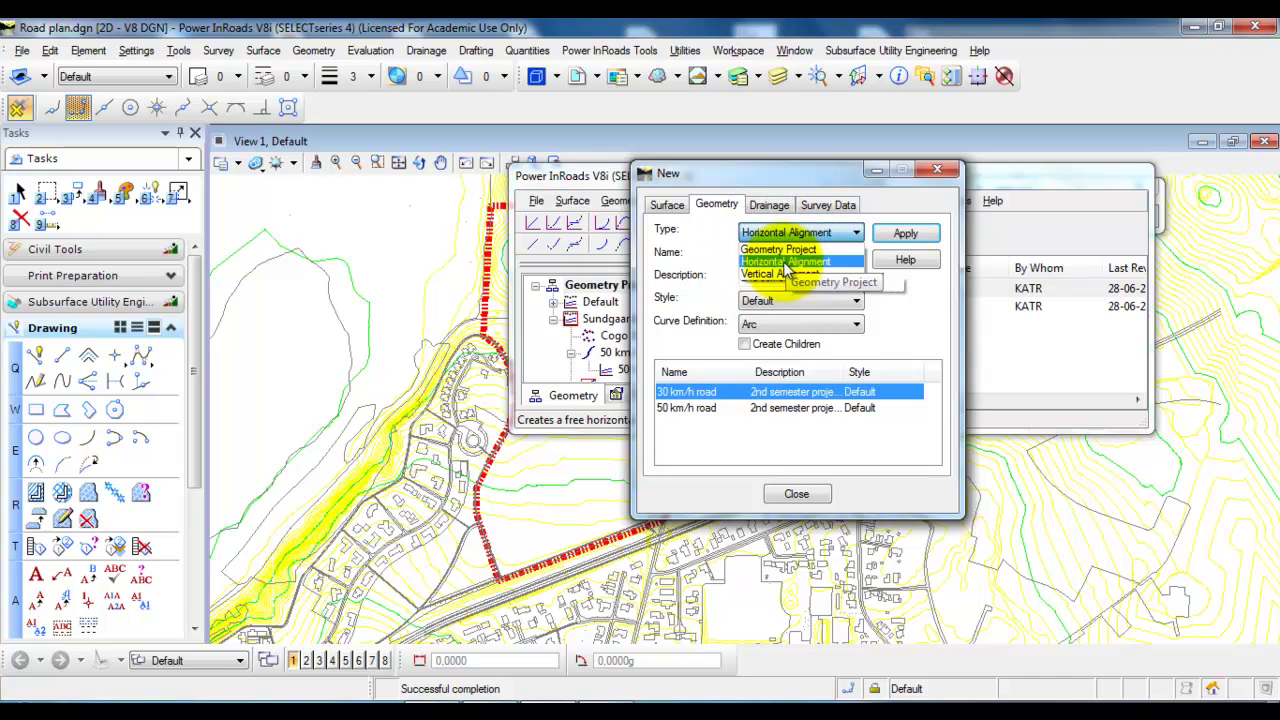
click(766, 275)
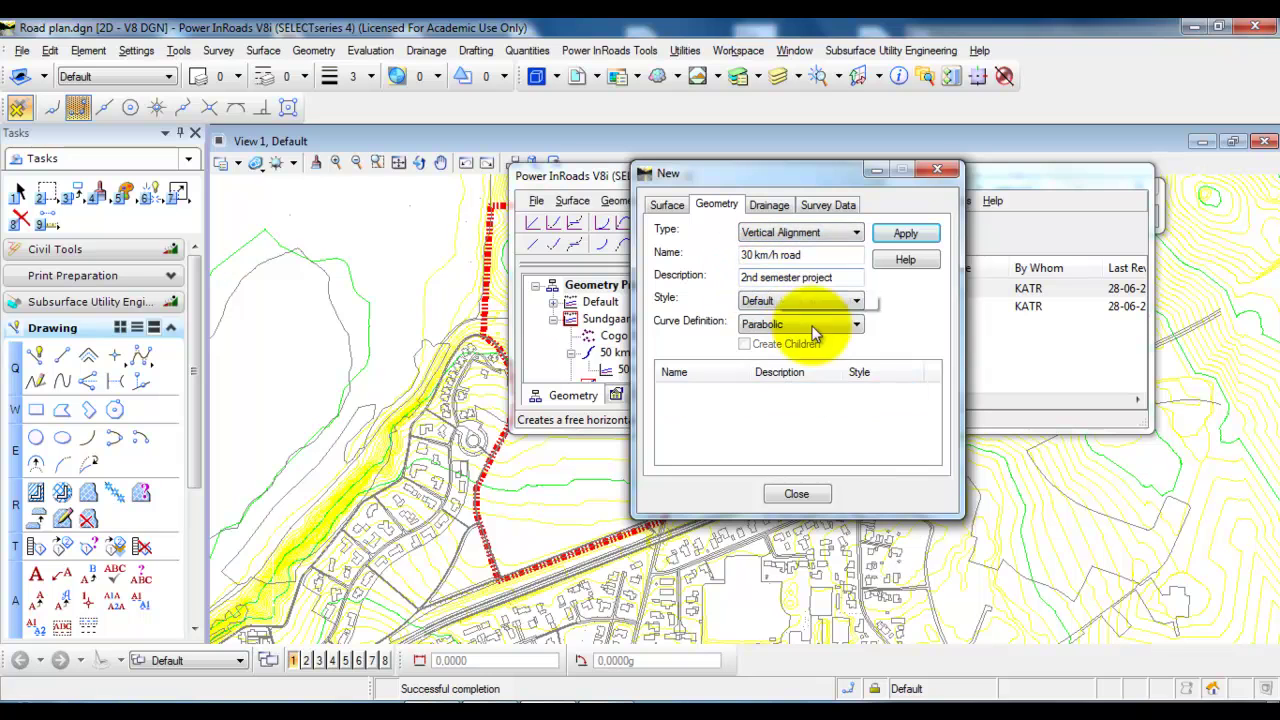
click(748, 326)
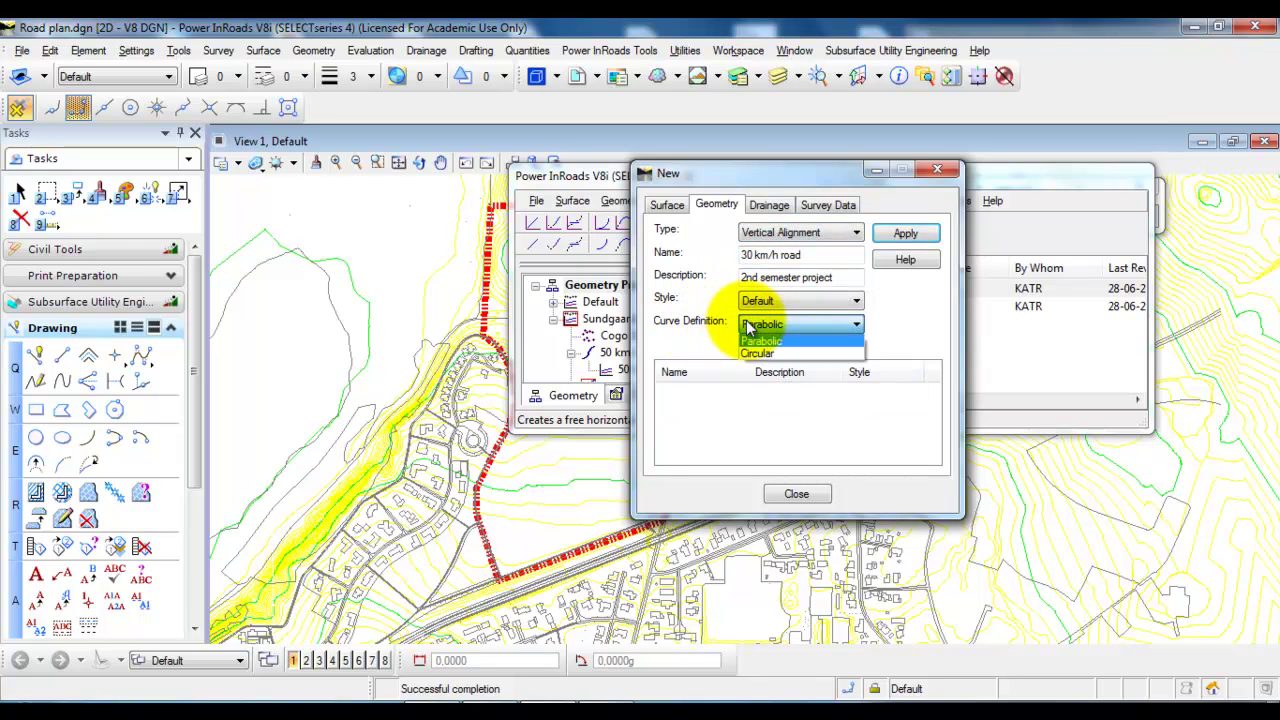
click(775, 352)
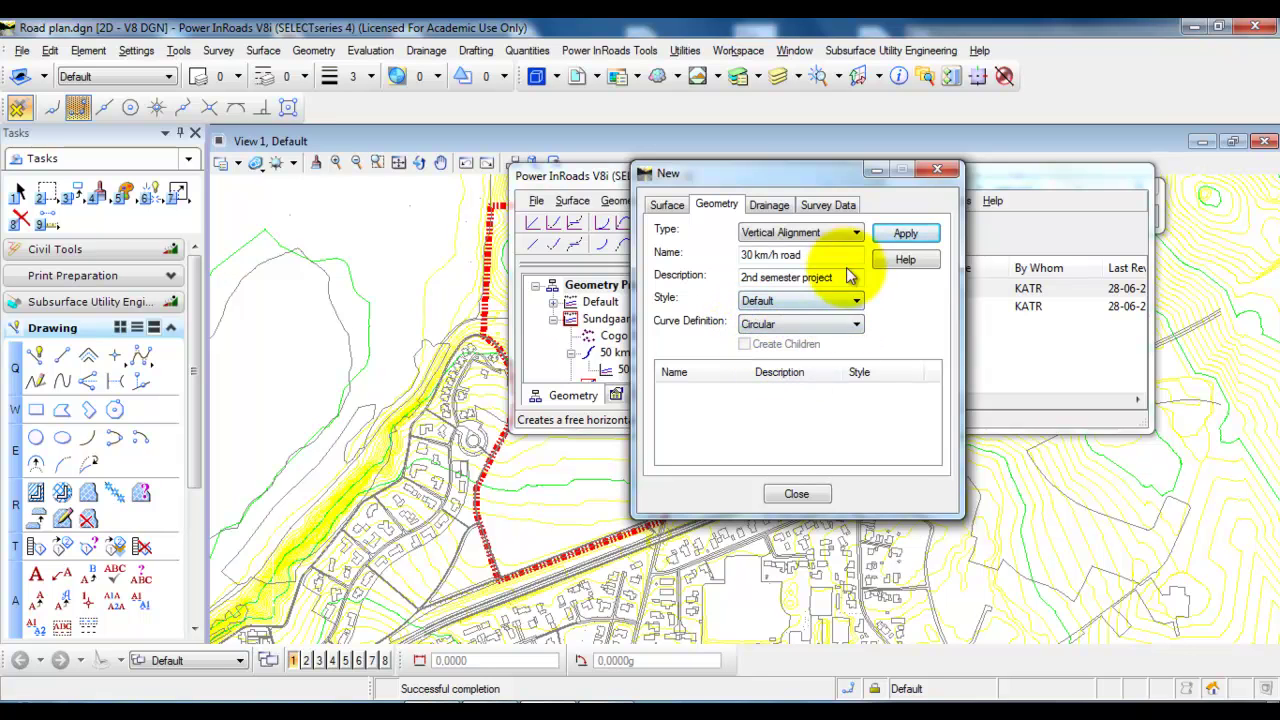
click(895, 235)
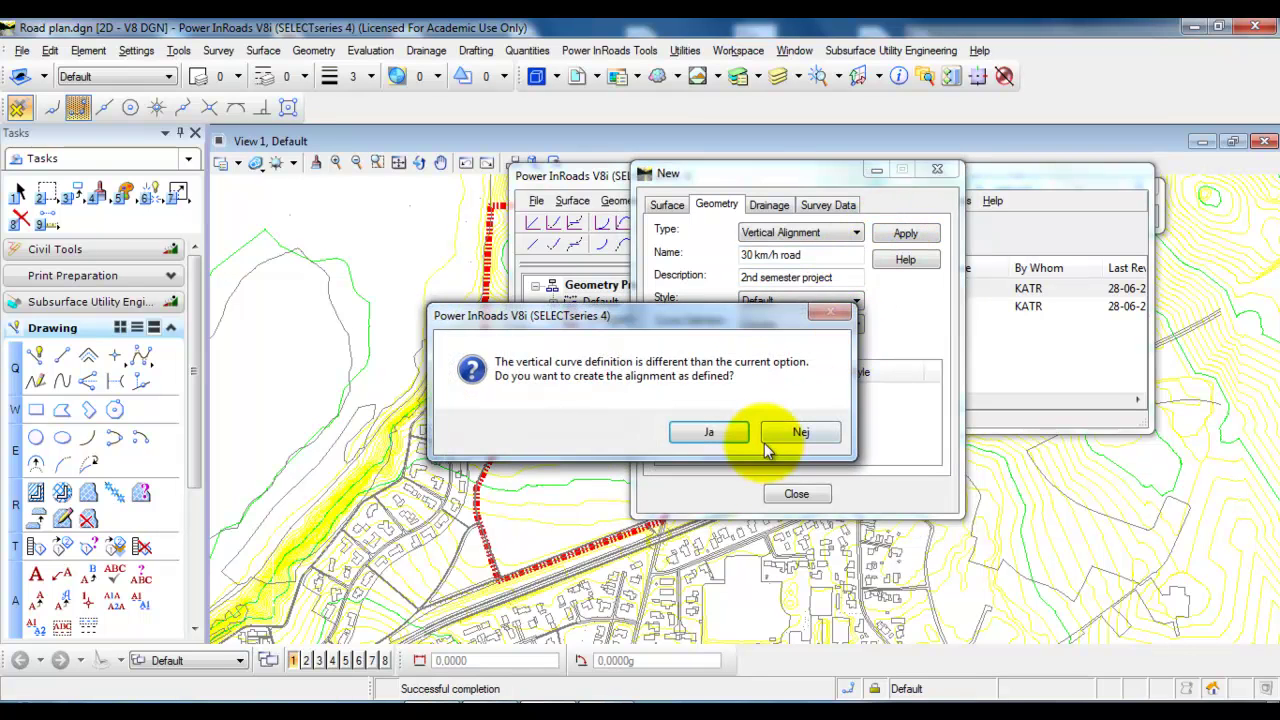
click(712, 432)
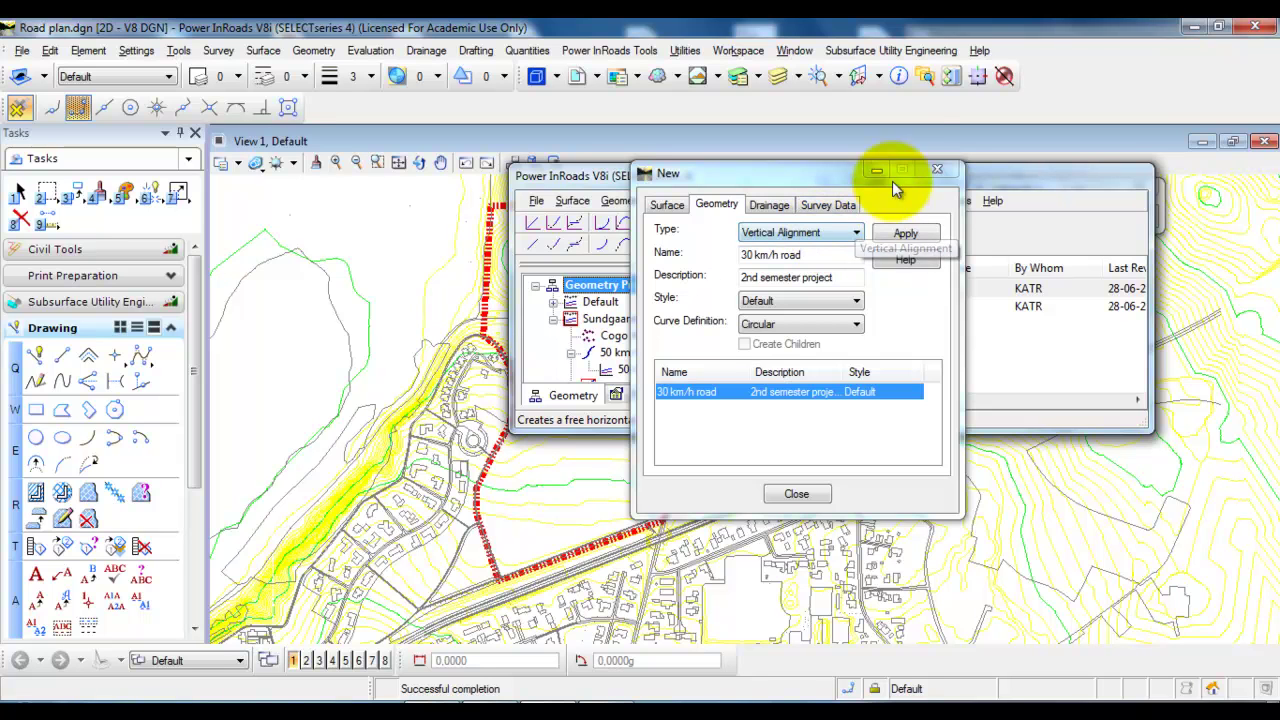
click(934, 173)
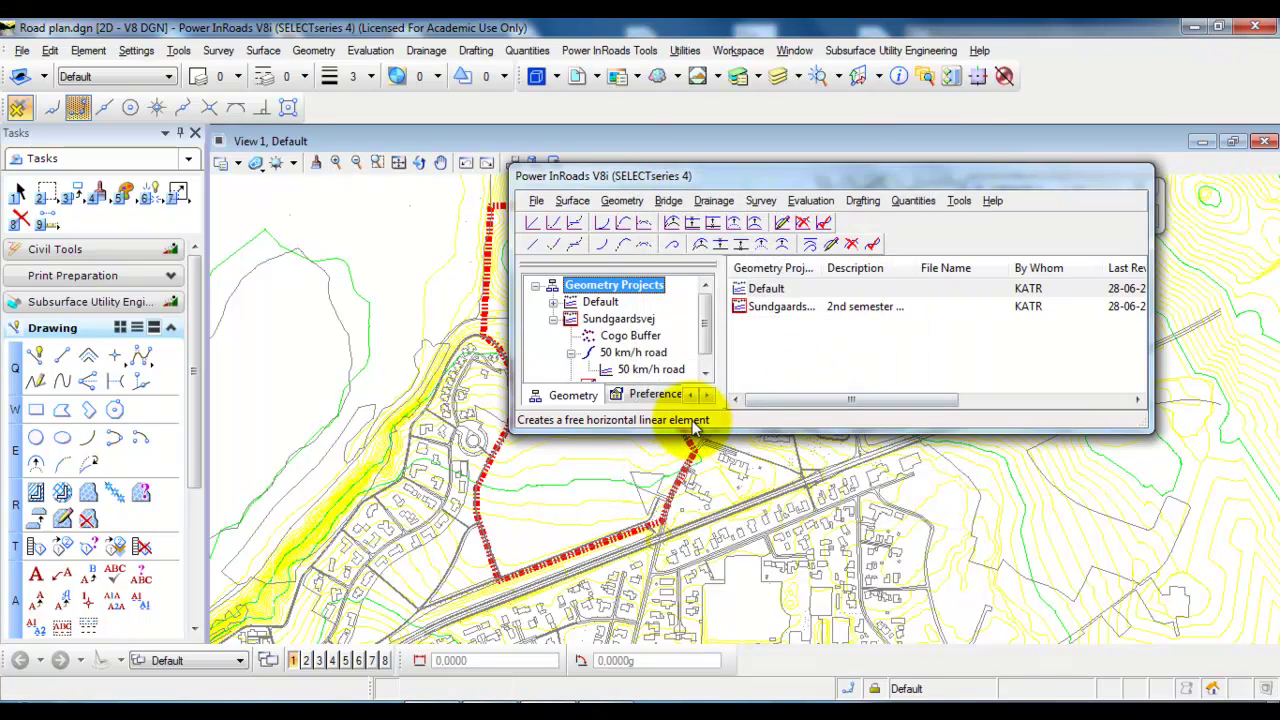
Enlarge the explorer, expand the 30 km/h road node, and select Sundgaardsvej
drag(694, 425, 697, 515)
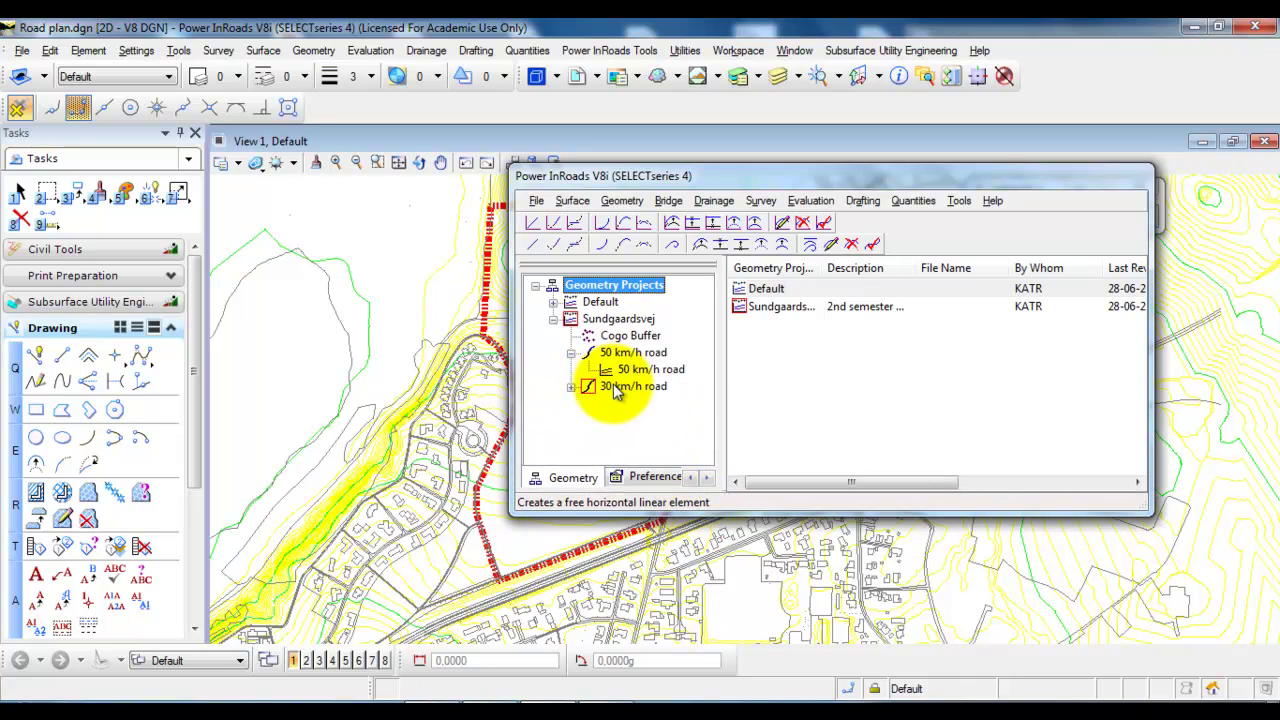
click(571, 387)
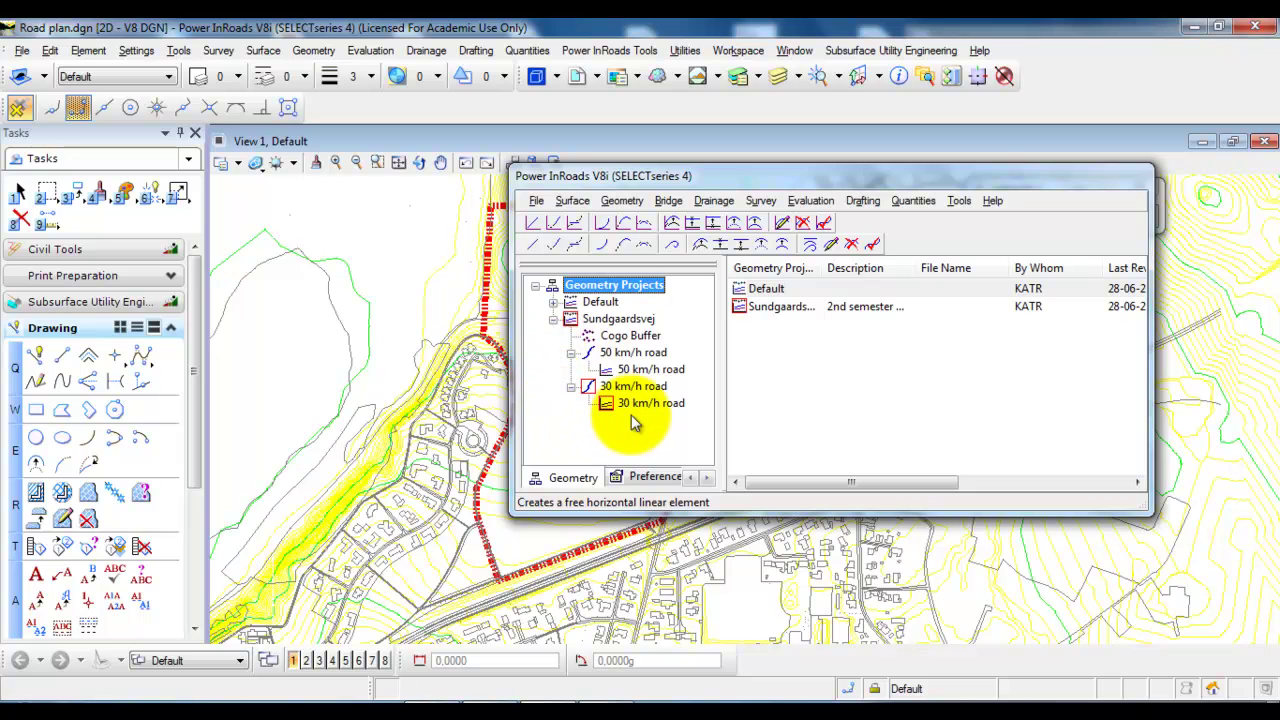
click(578, 320)
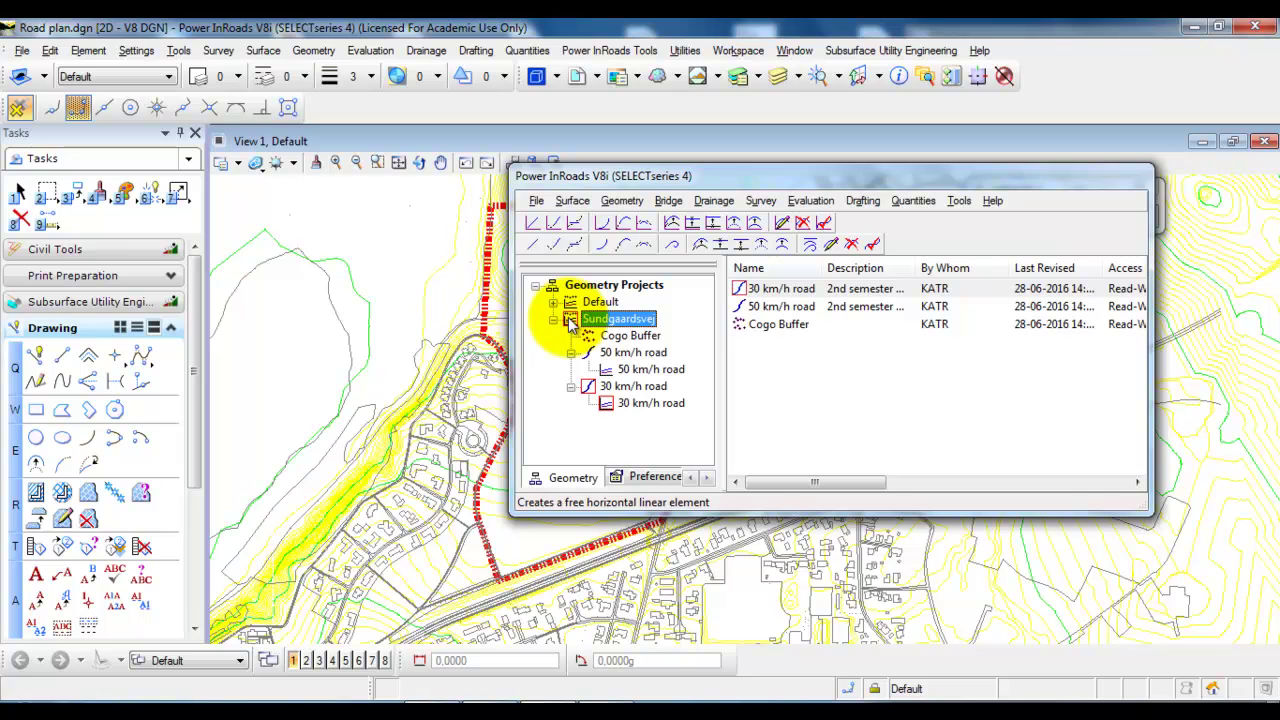
Set Sundgaardsvej as the active project, then check the New dialog's types and close it
right_click(619, 321)
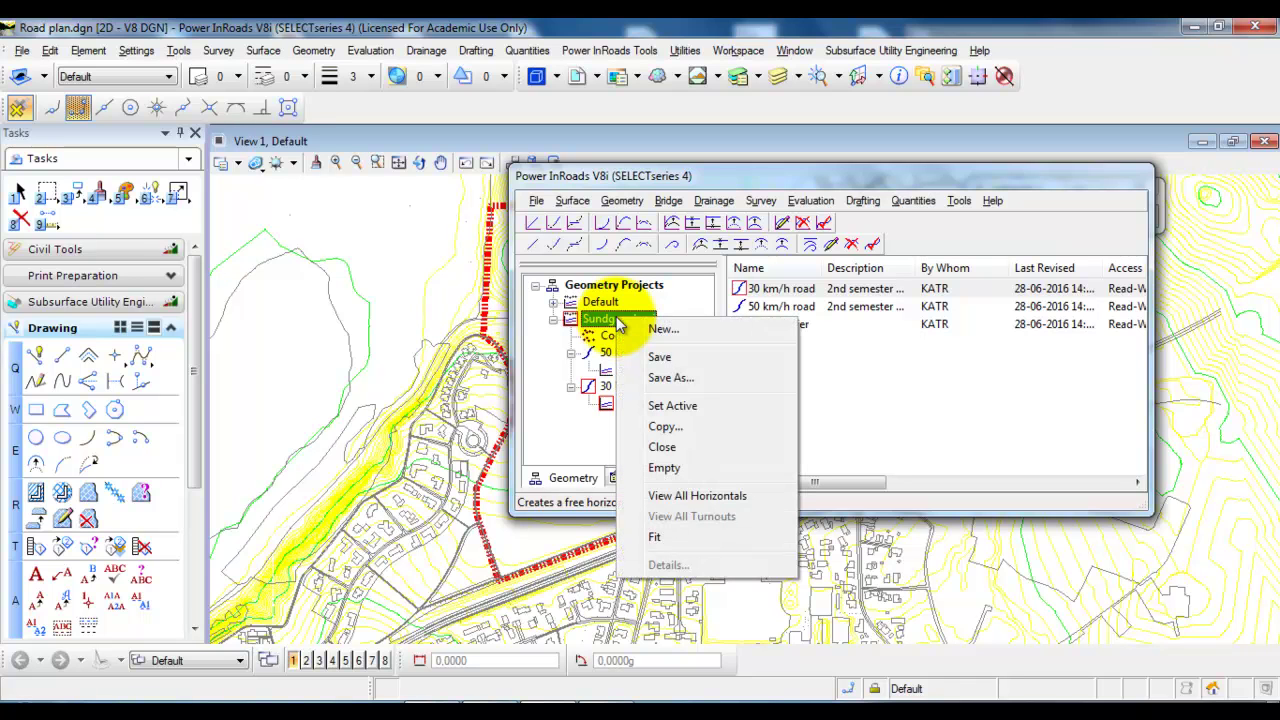
click(699, 406)
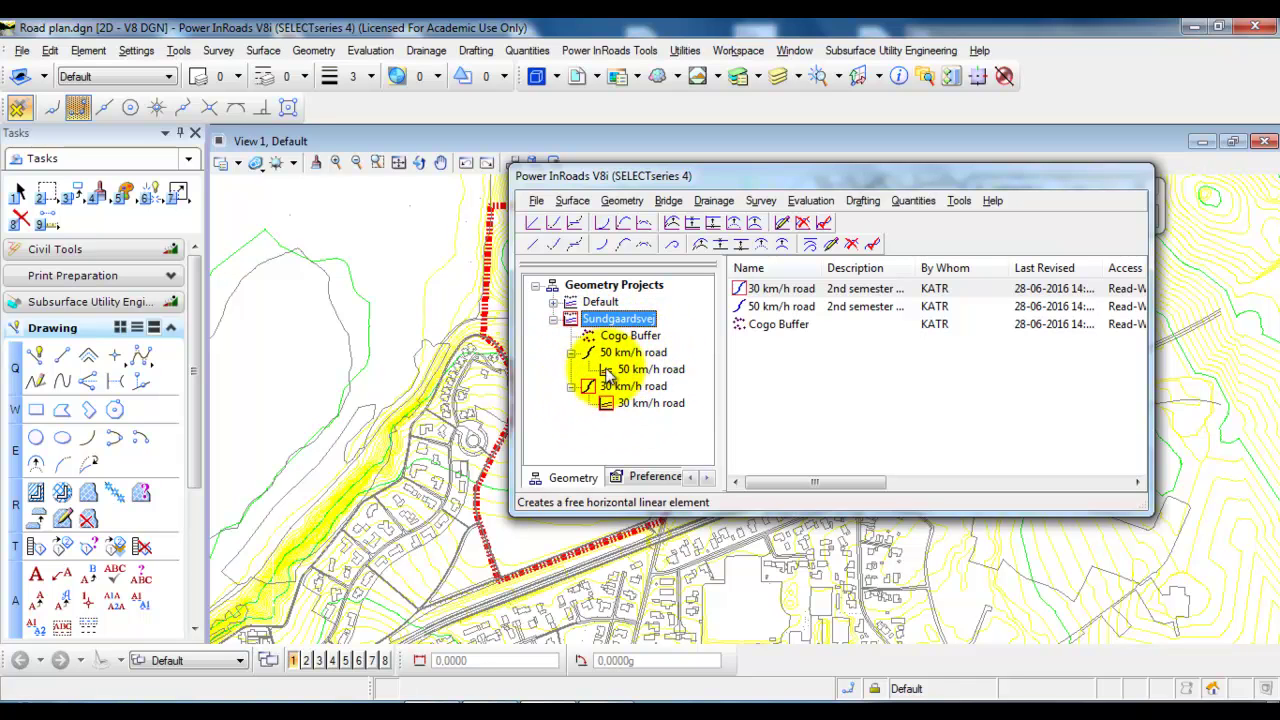
right_click(590, 321)
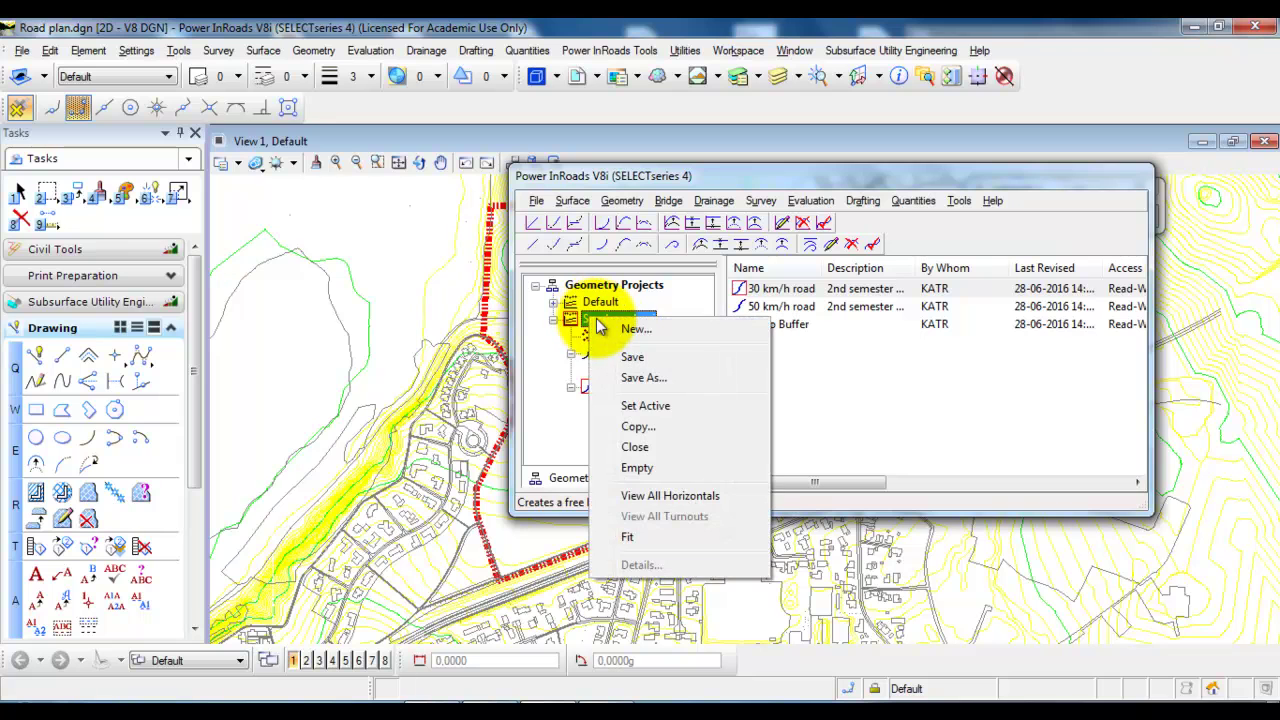
click(634, 330)
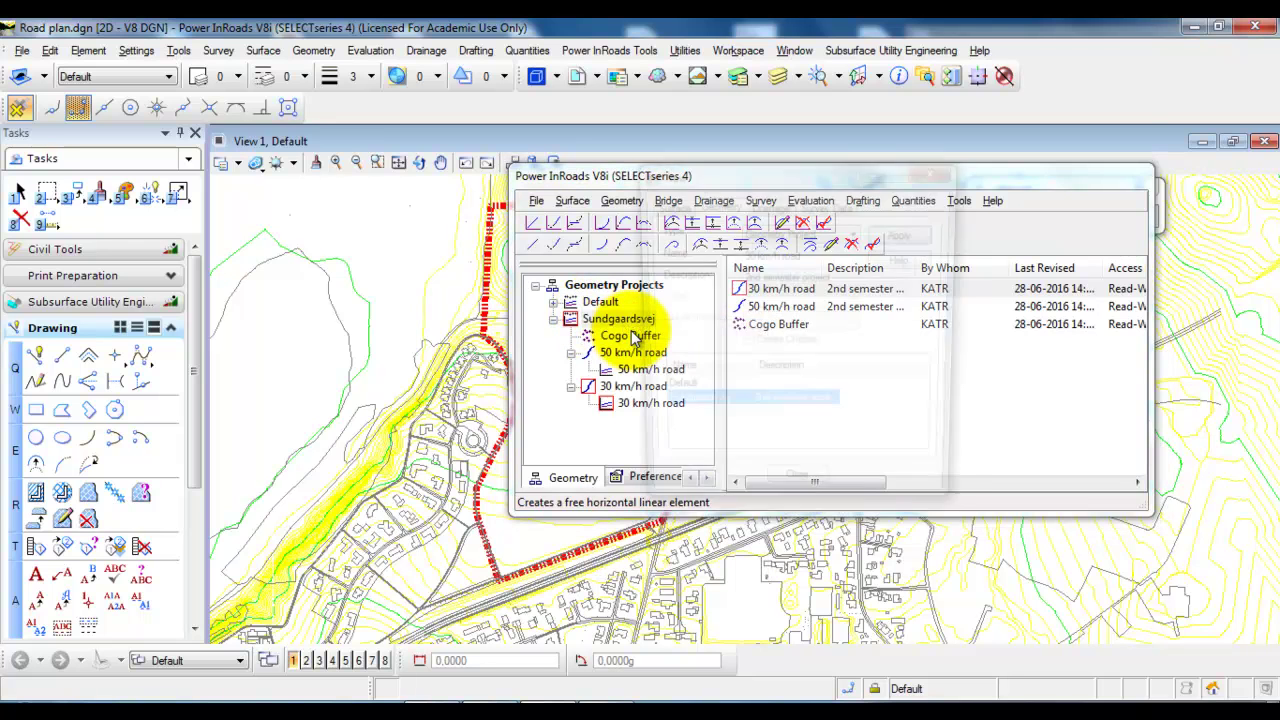
click(766, 232)
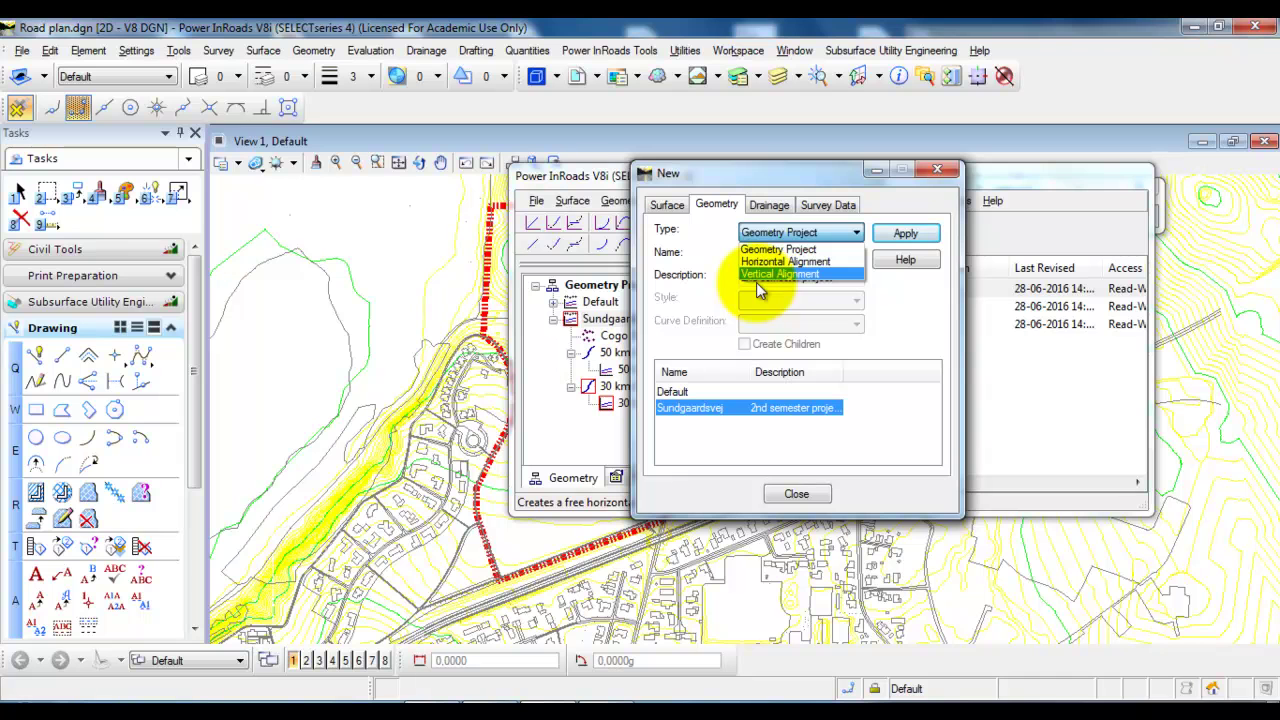
click(930, 172)
click(932, 172)
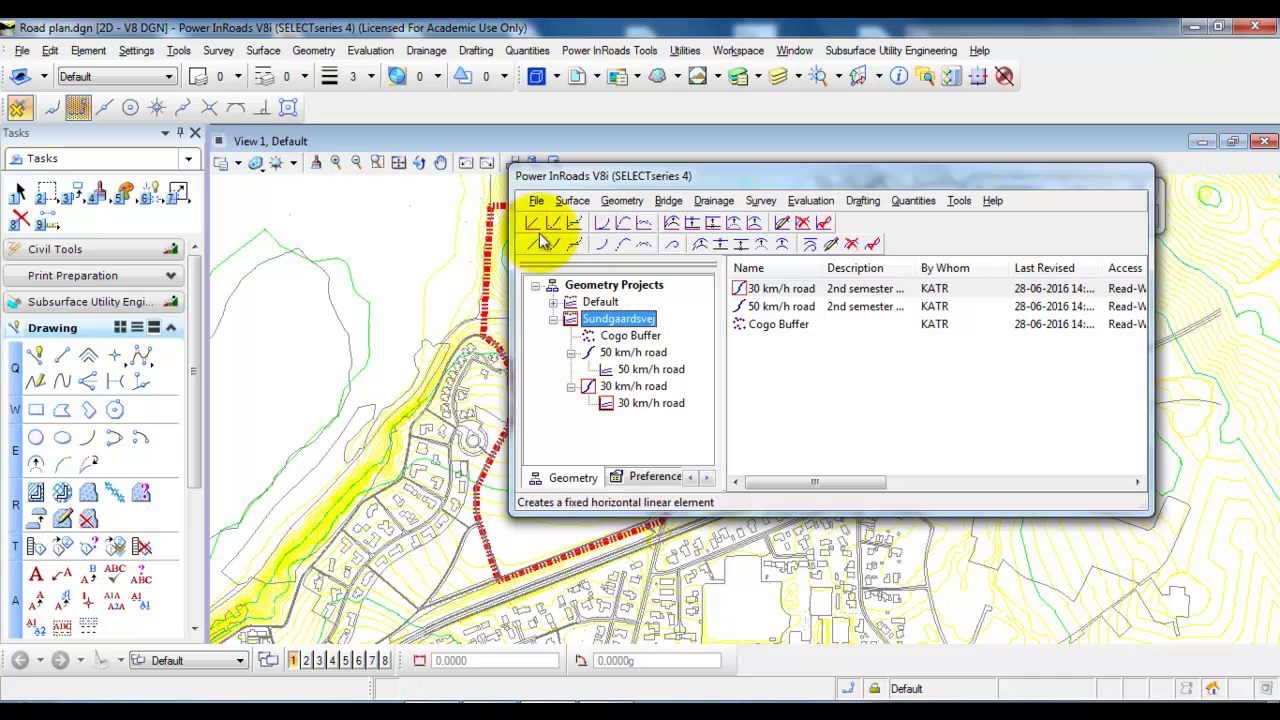
Bring up the Save As dialog for the Sundgaardsvej geometry project via File > Save
click(536, 202)
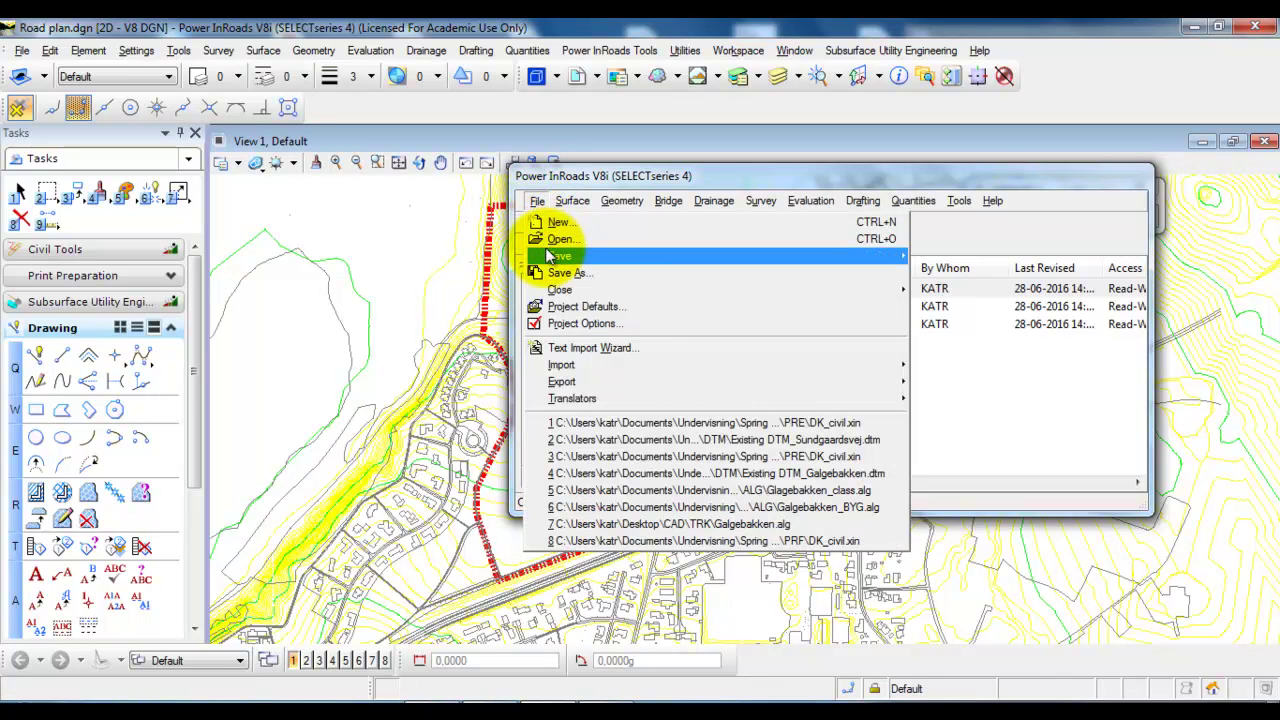
mouse_move(549, 259)
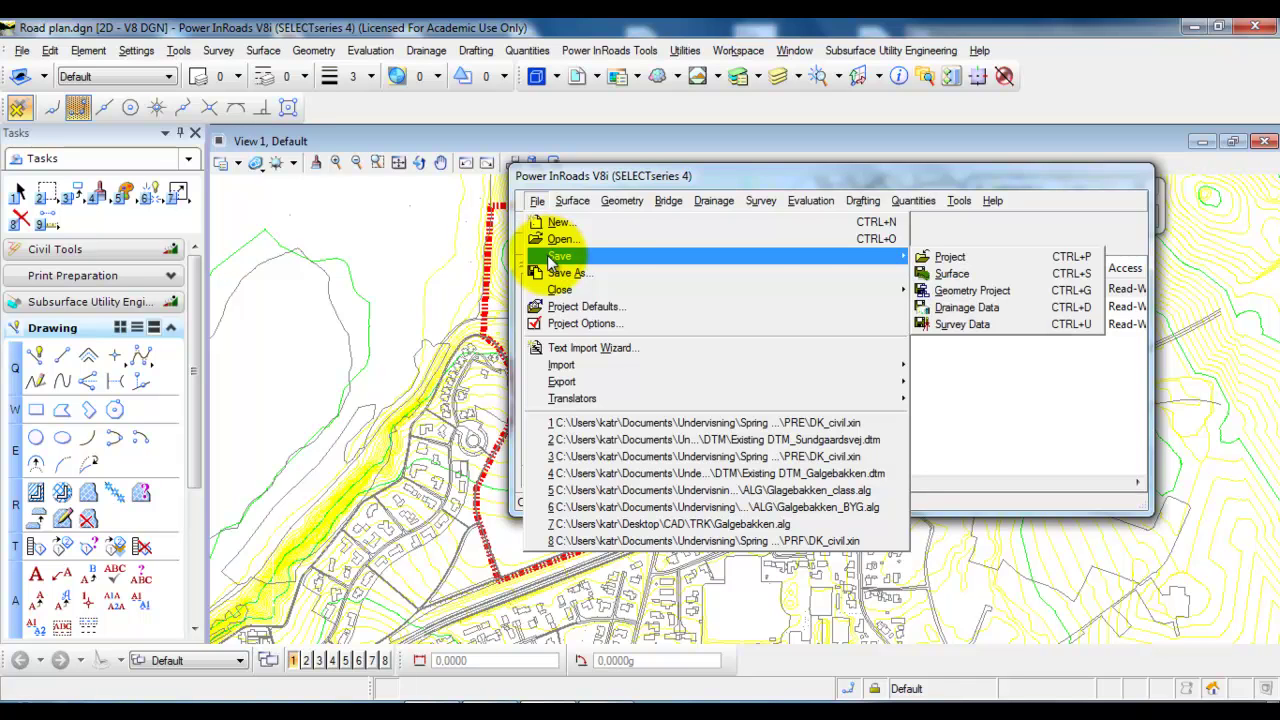
click(945, 292)
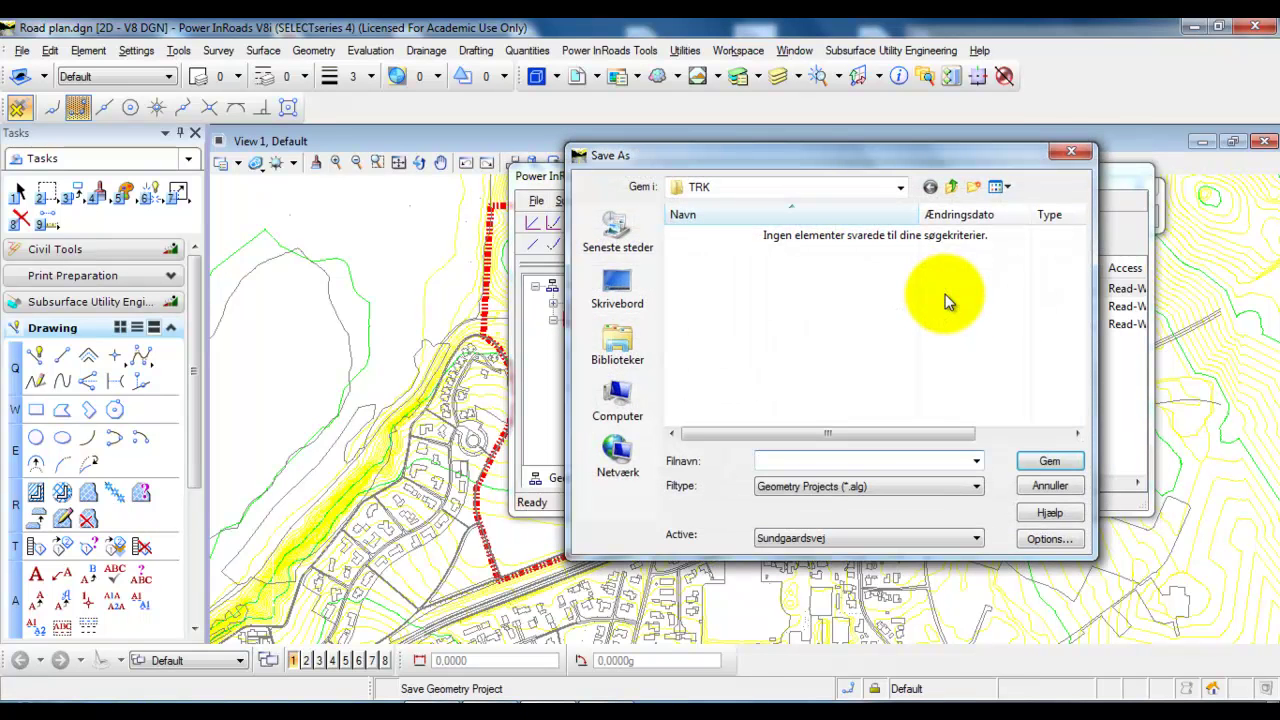
Save the geometry project as Sundgaardsvej.alg in the project's INR\ALG folder
click(953, 188)
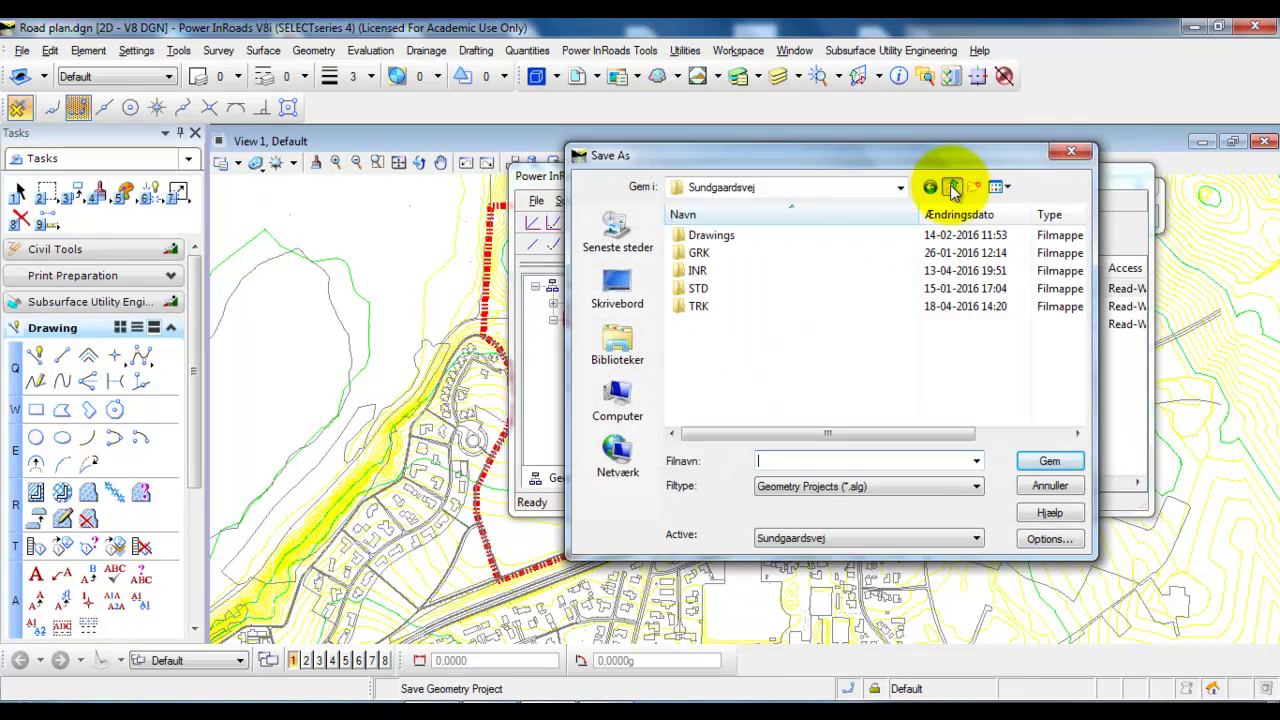
double_click(698, 272)
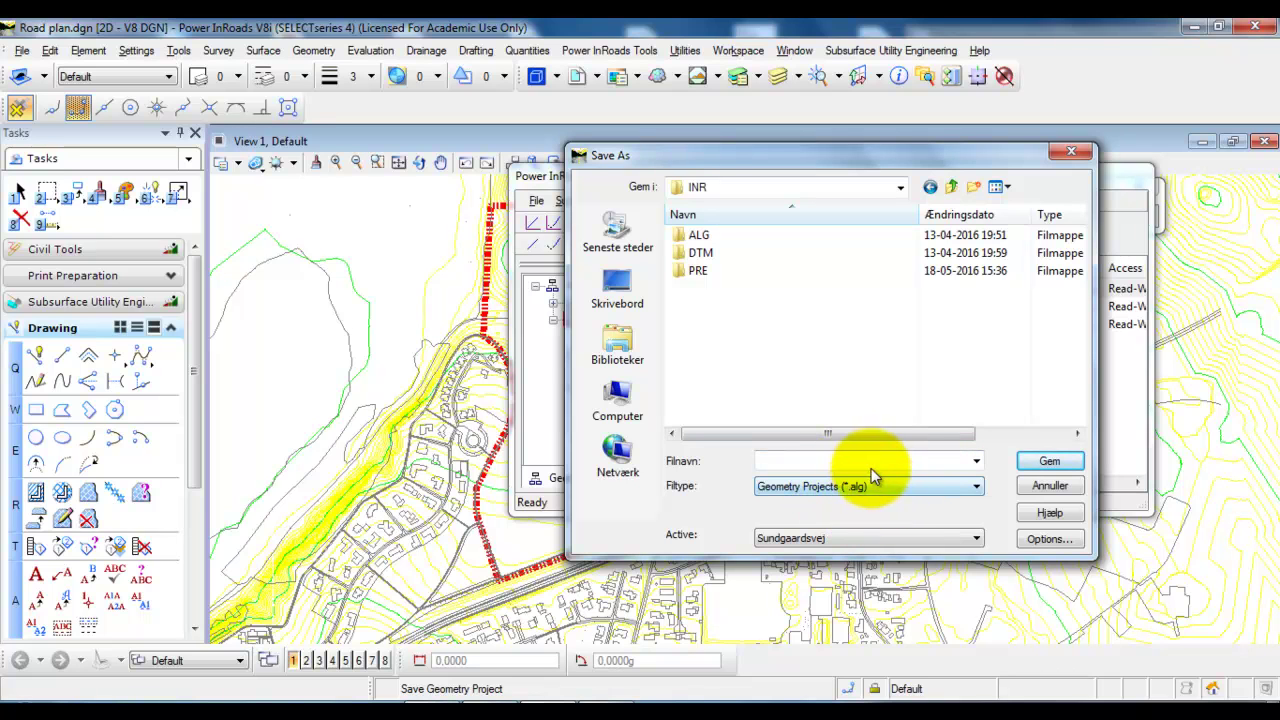
double_click(698, 237)
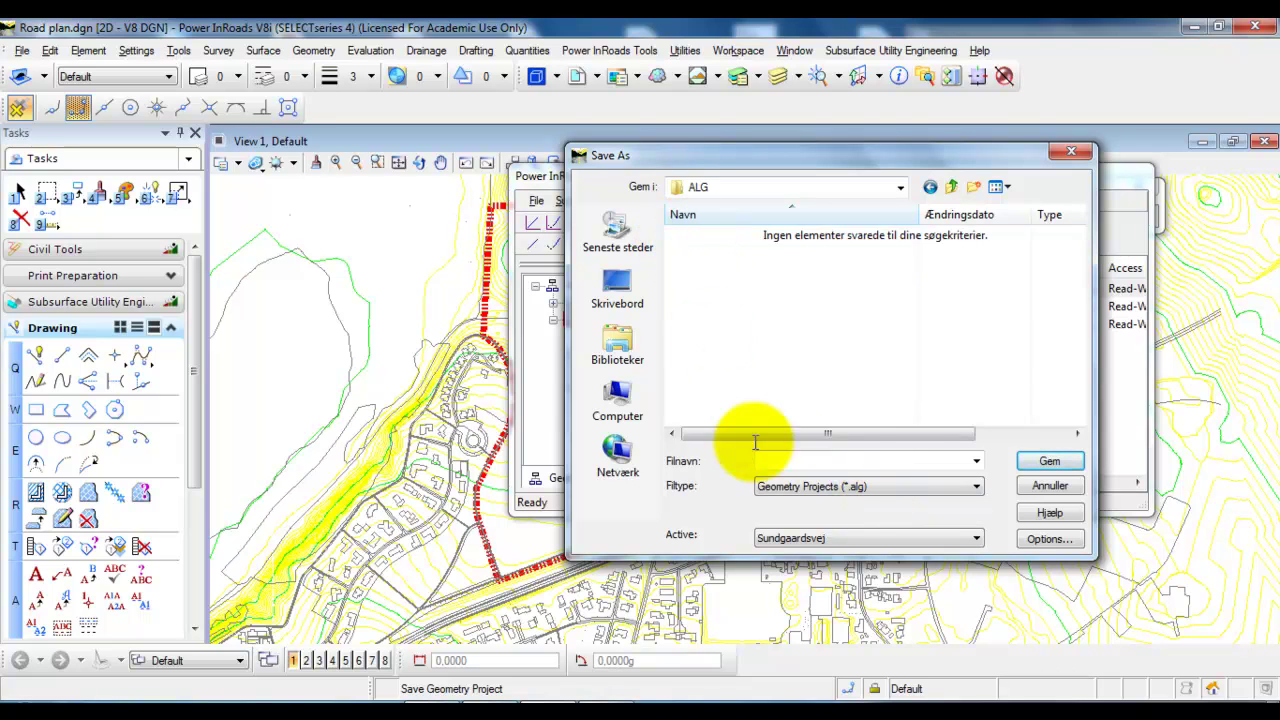
click(784, 461)
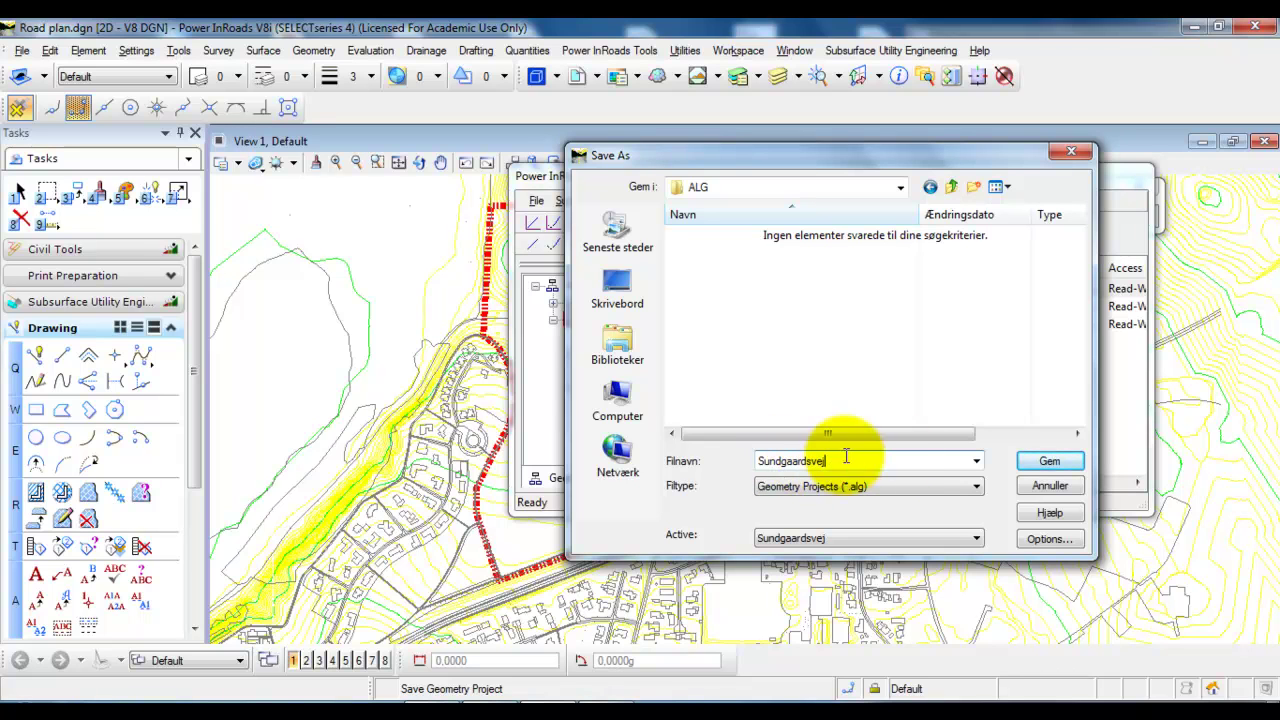
click(1050, 462)
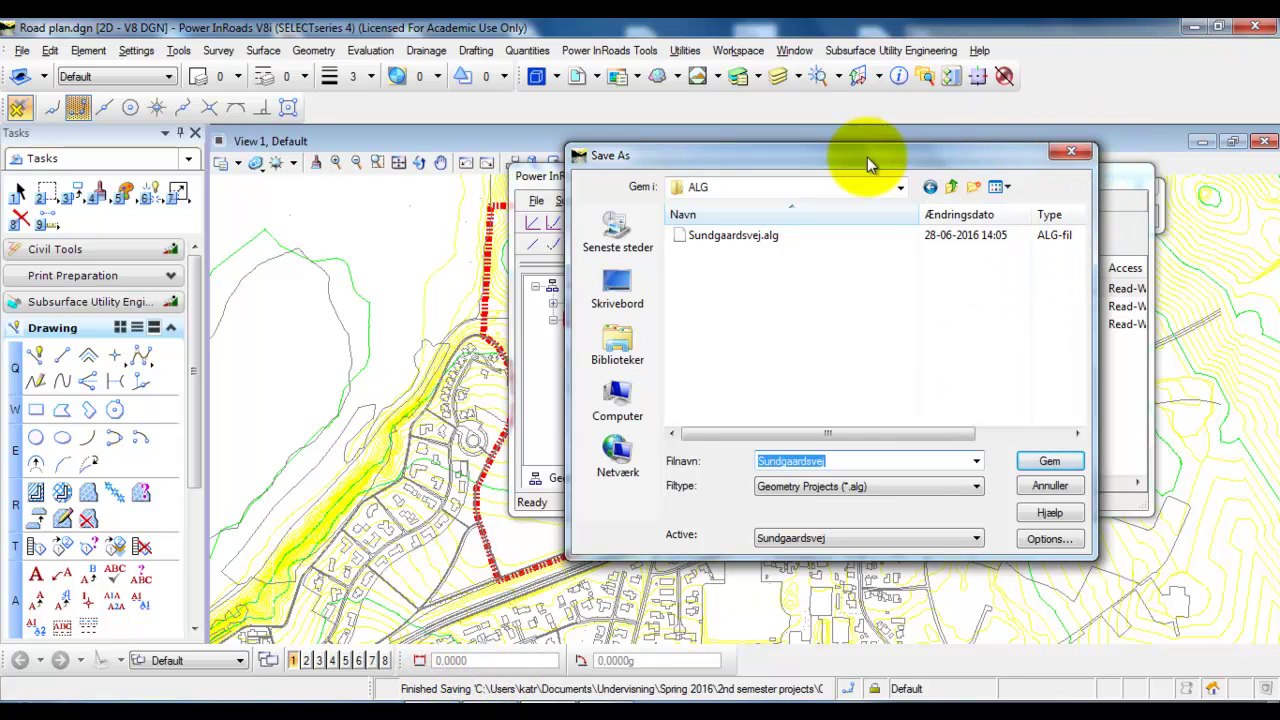
Close the Save As dialog
click(1072, 153)
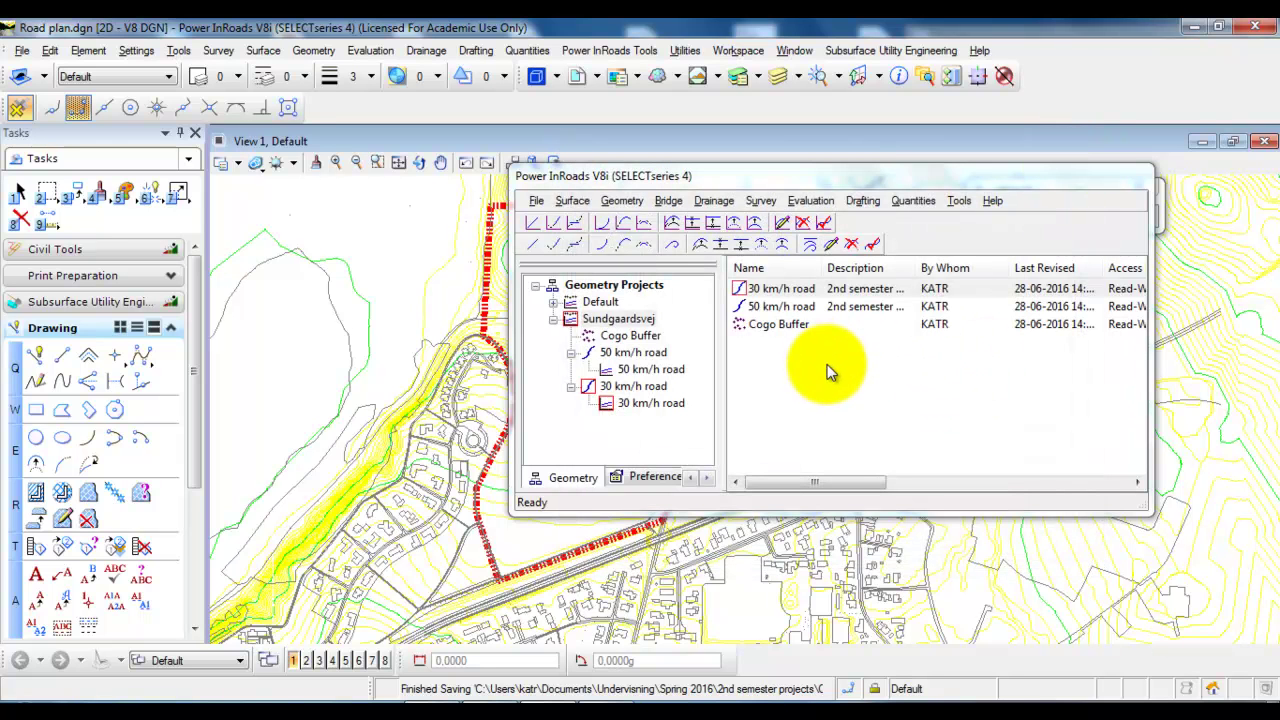